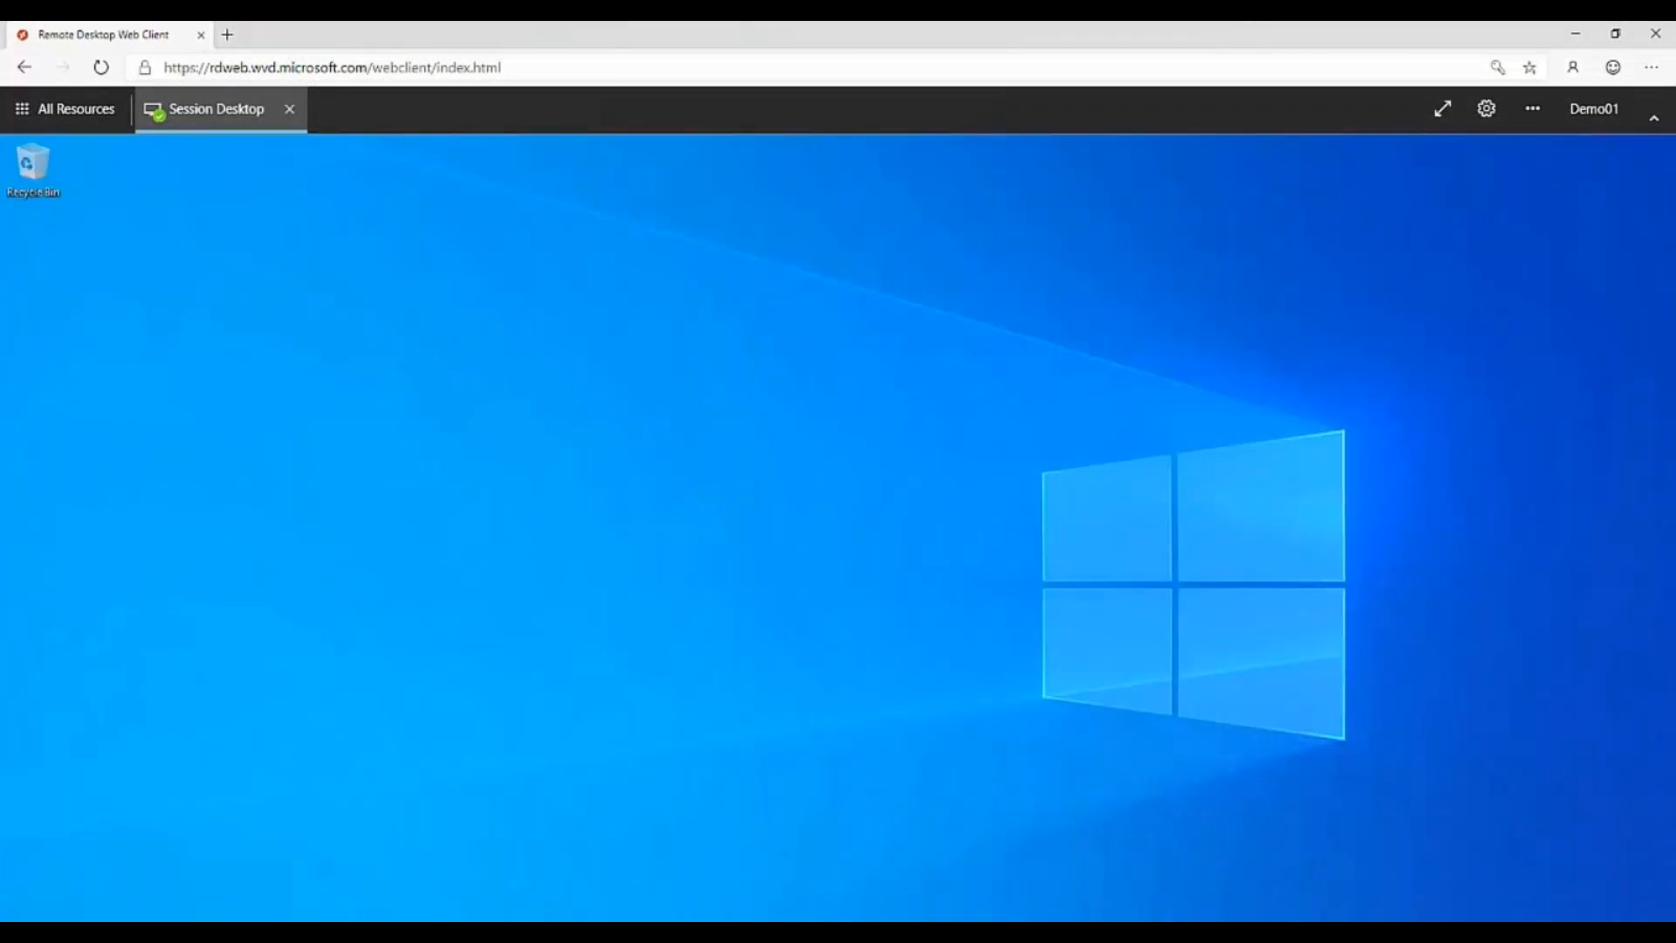
Browse the applications installed on the remote Session Desktop before FlexApp delivery, including the Office group.
left_click(21, 927)
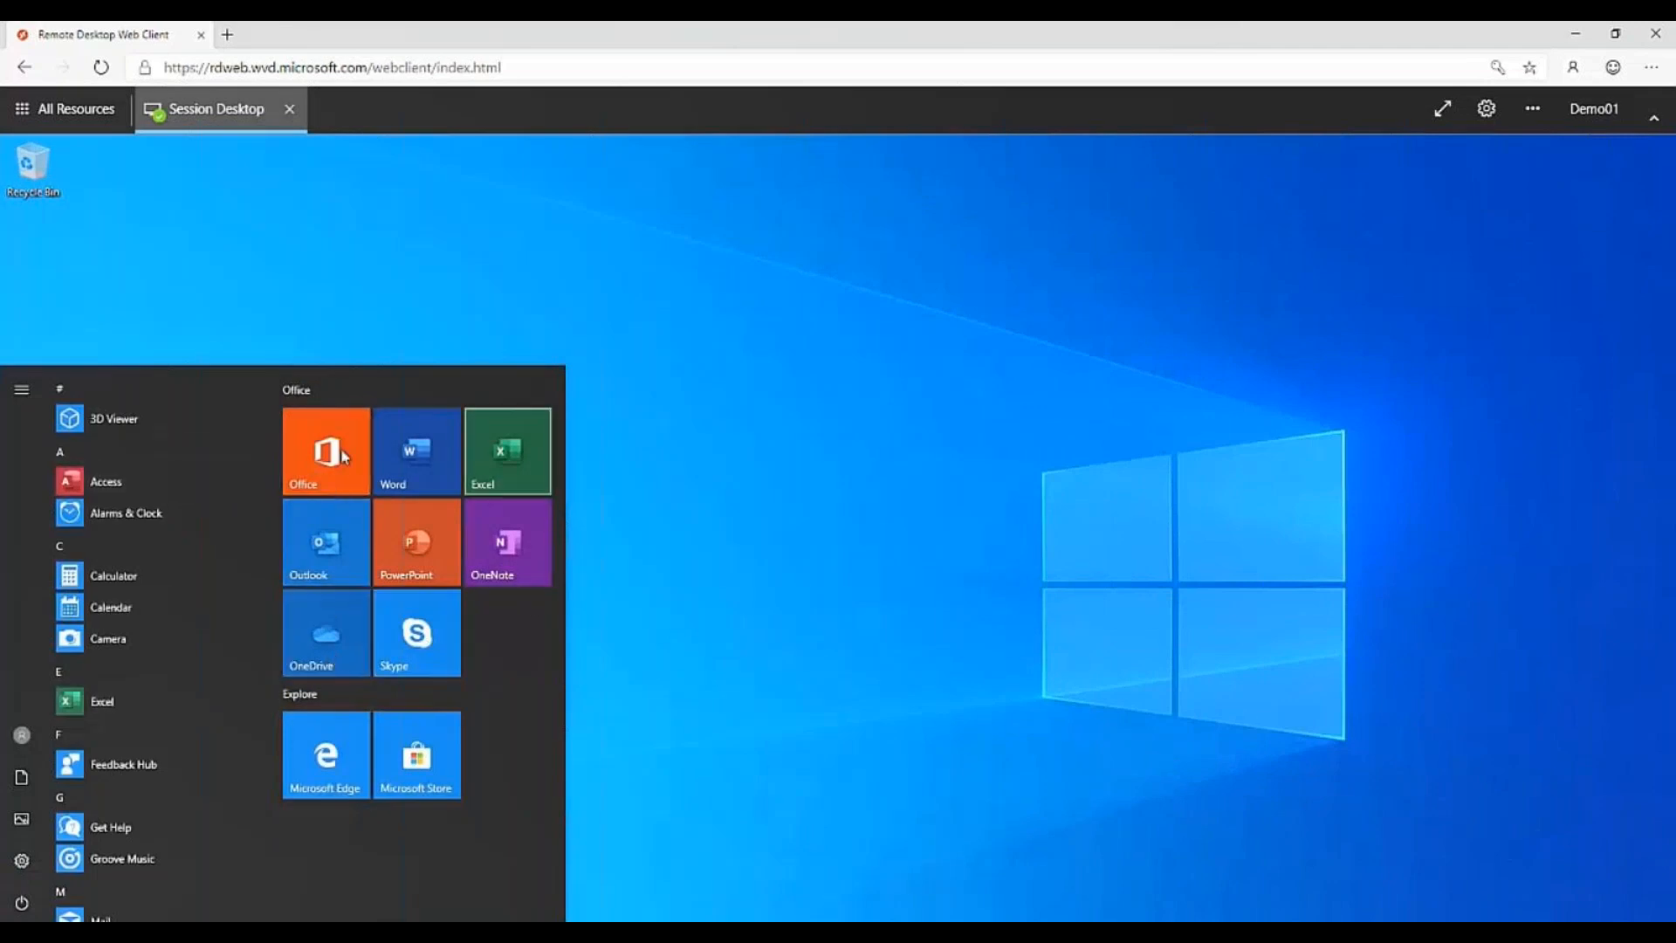
scroll(157, 715, "down", 10)
scroll(155, 714, "up", 12)
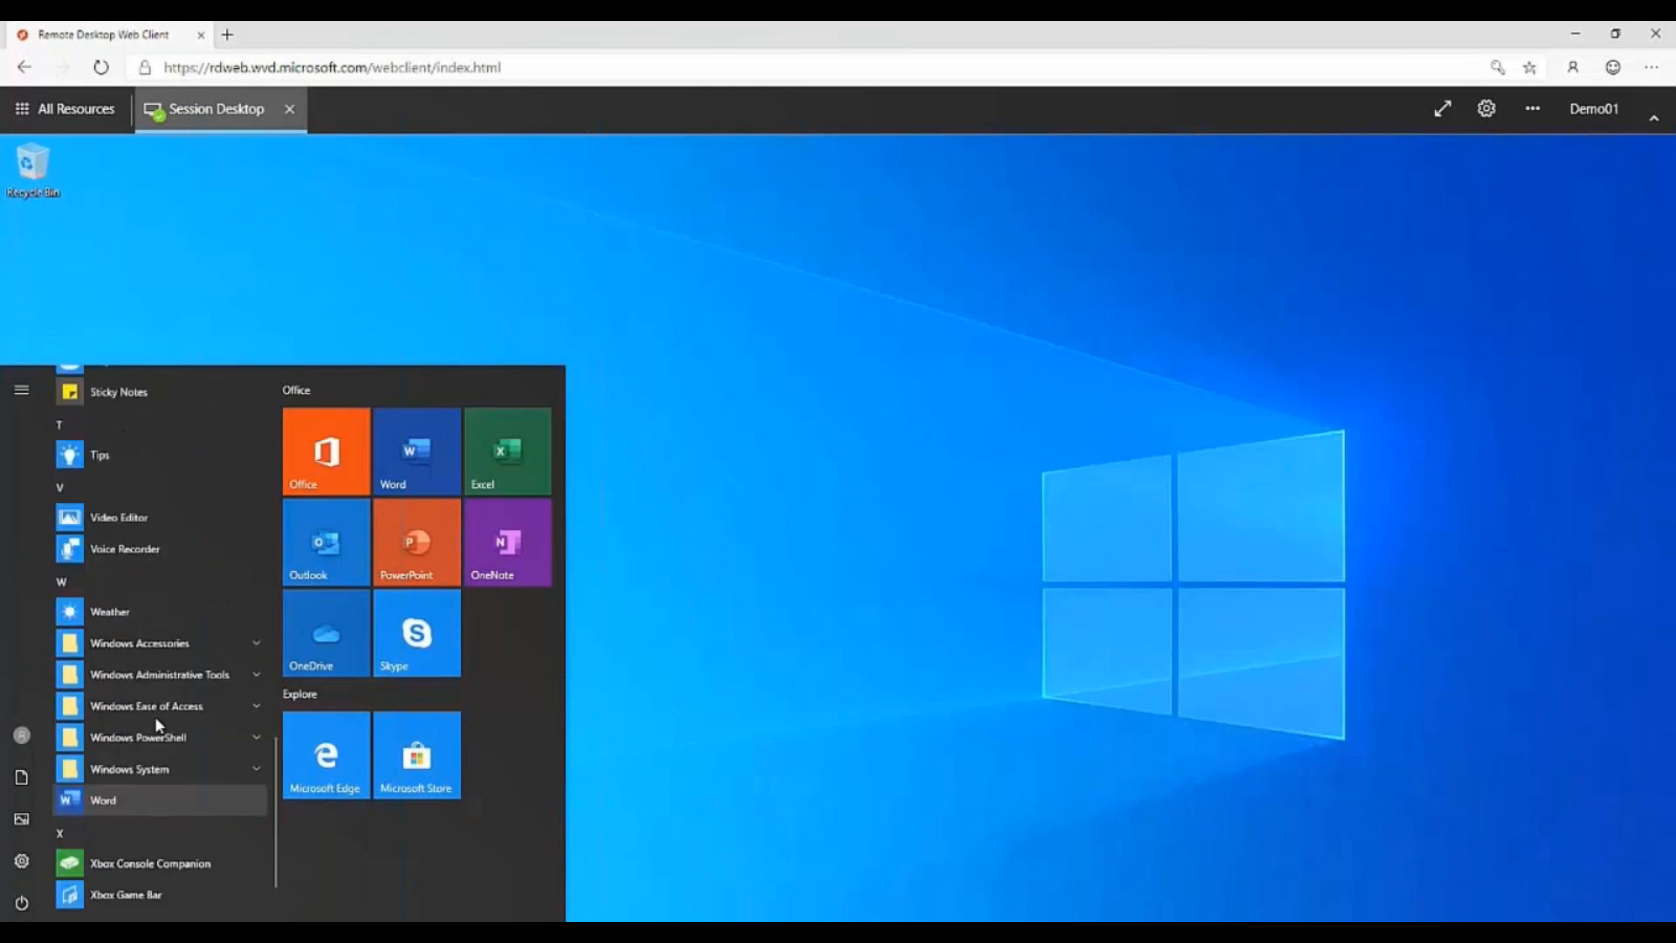
left_click(325, 555)
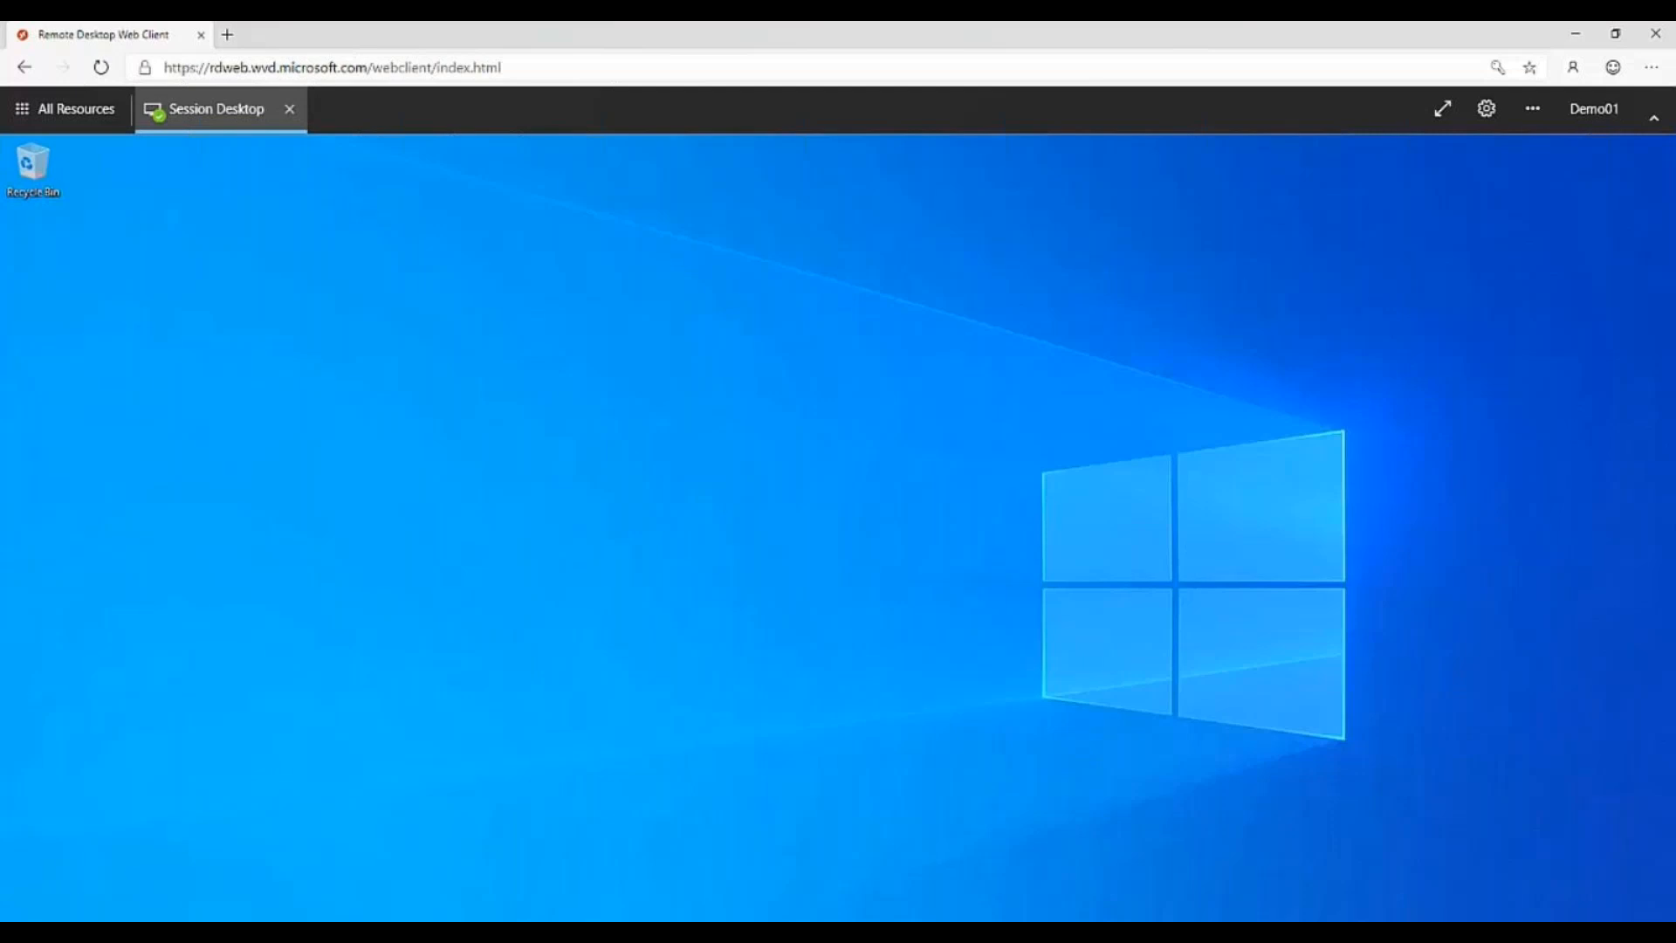
Sign the demo user out of the remote Session Desktop.
key("super")
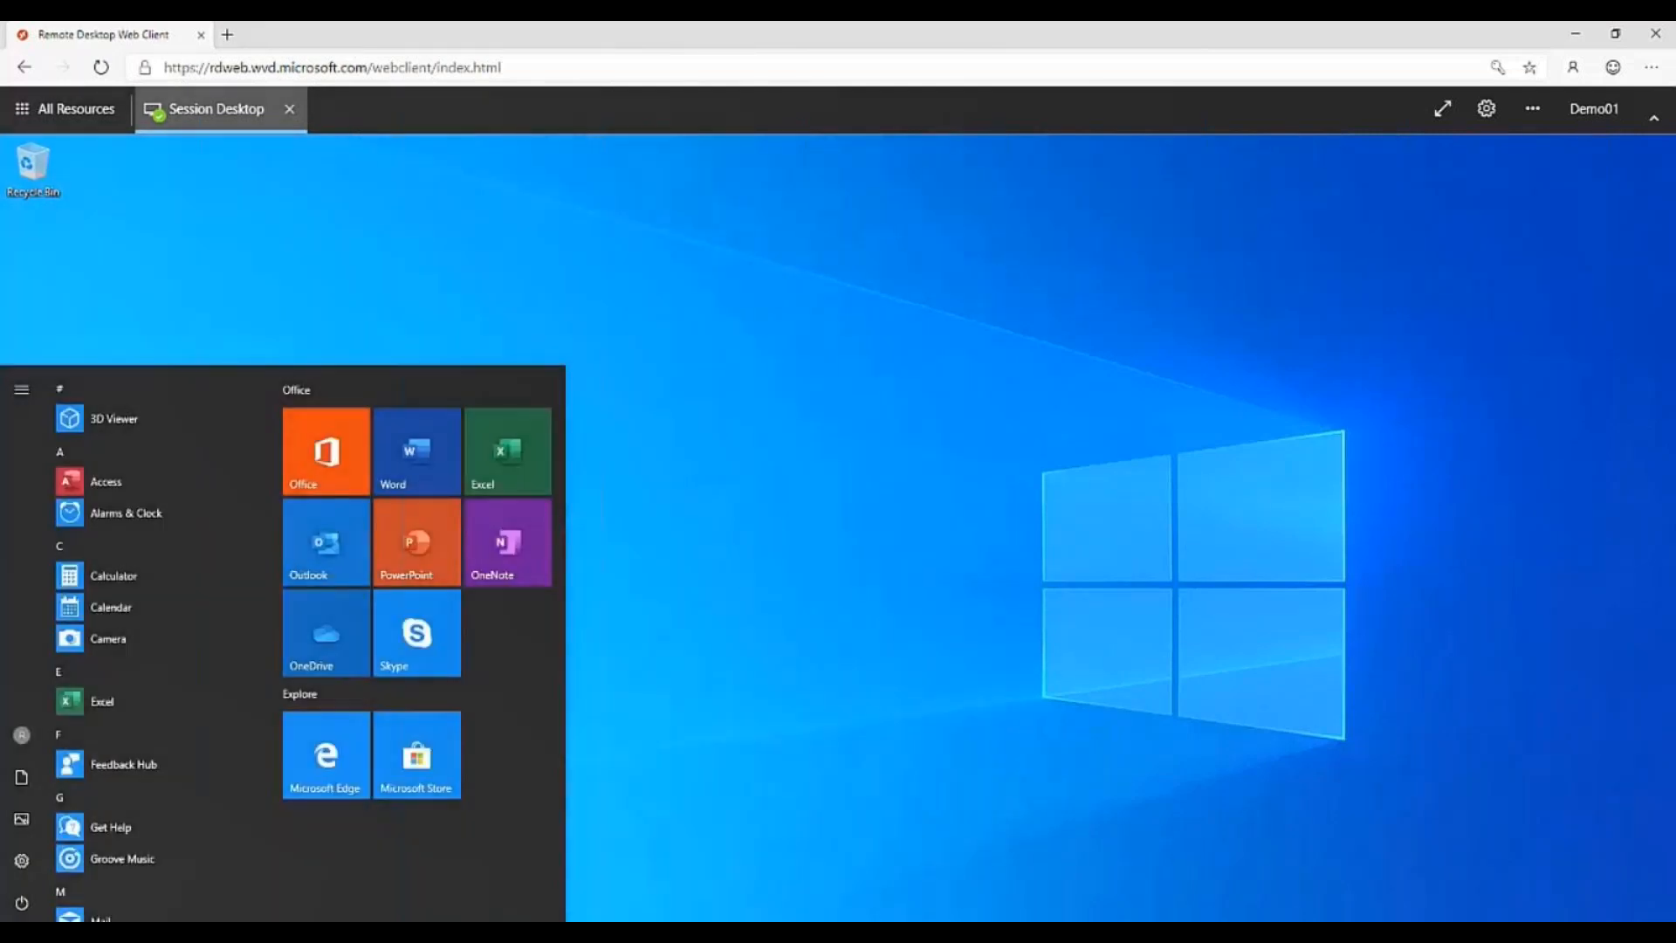
left_click(22, 735)
left_click(61, 694)
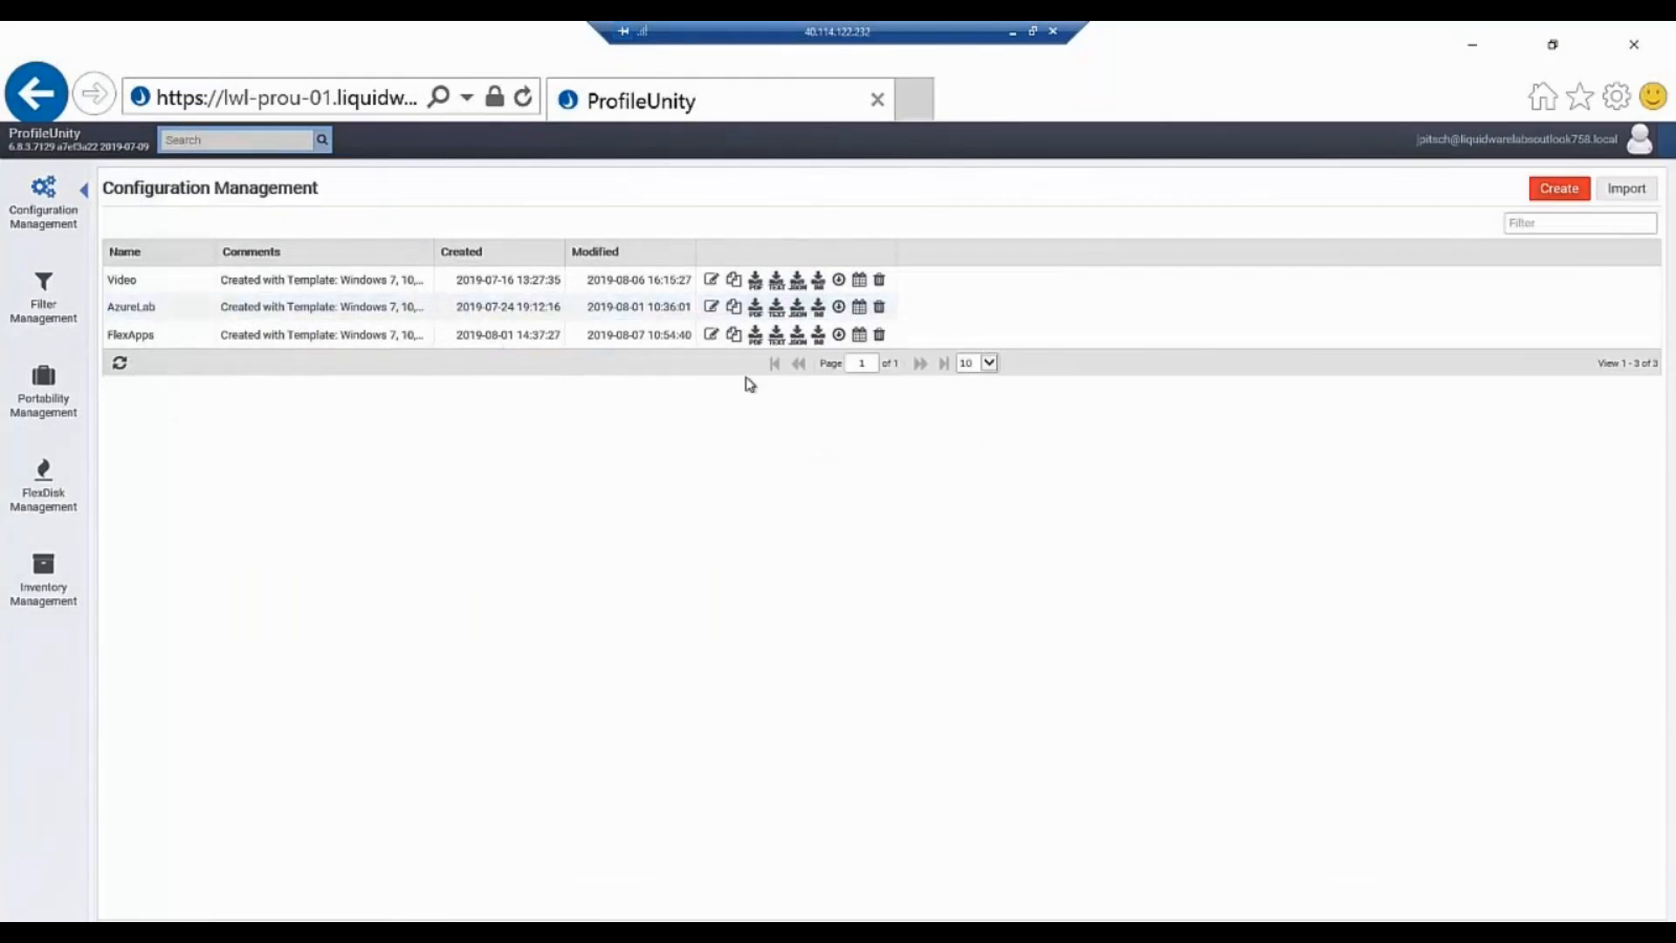
In the ProfileUnity console, deploy the FlexApps configuration and the Video configuration.
left_click(838, 335)
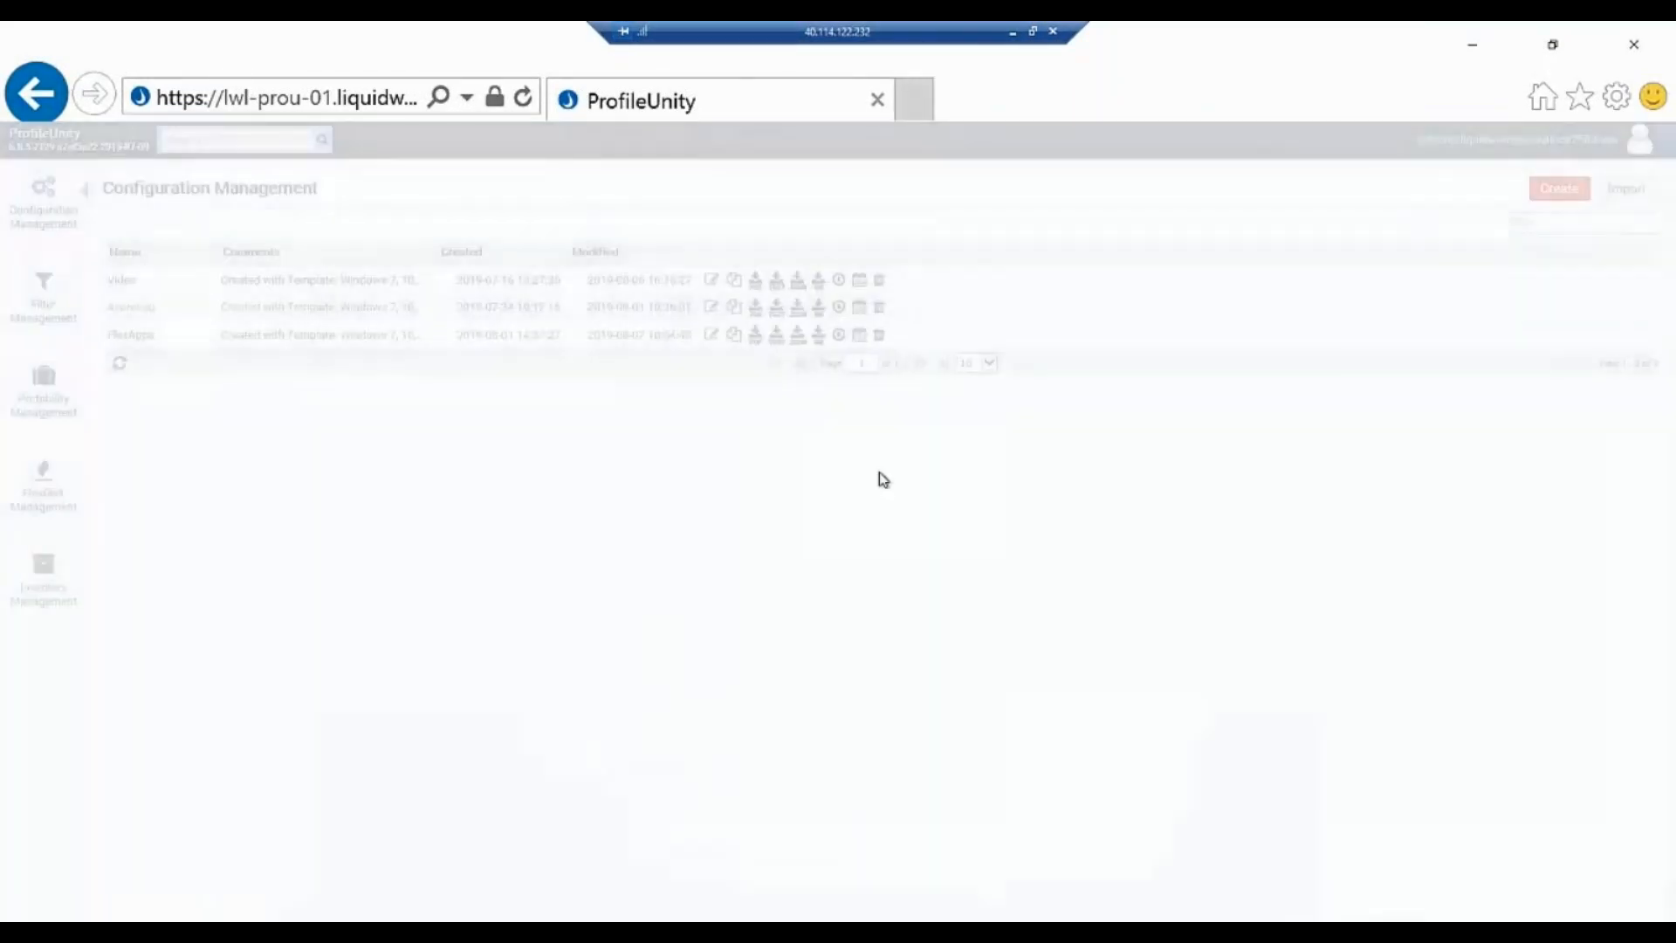
left_click(985, 614)
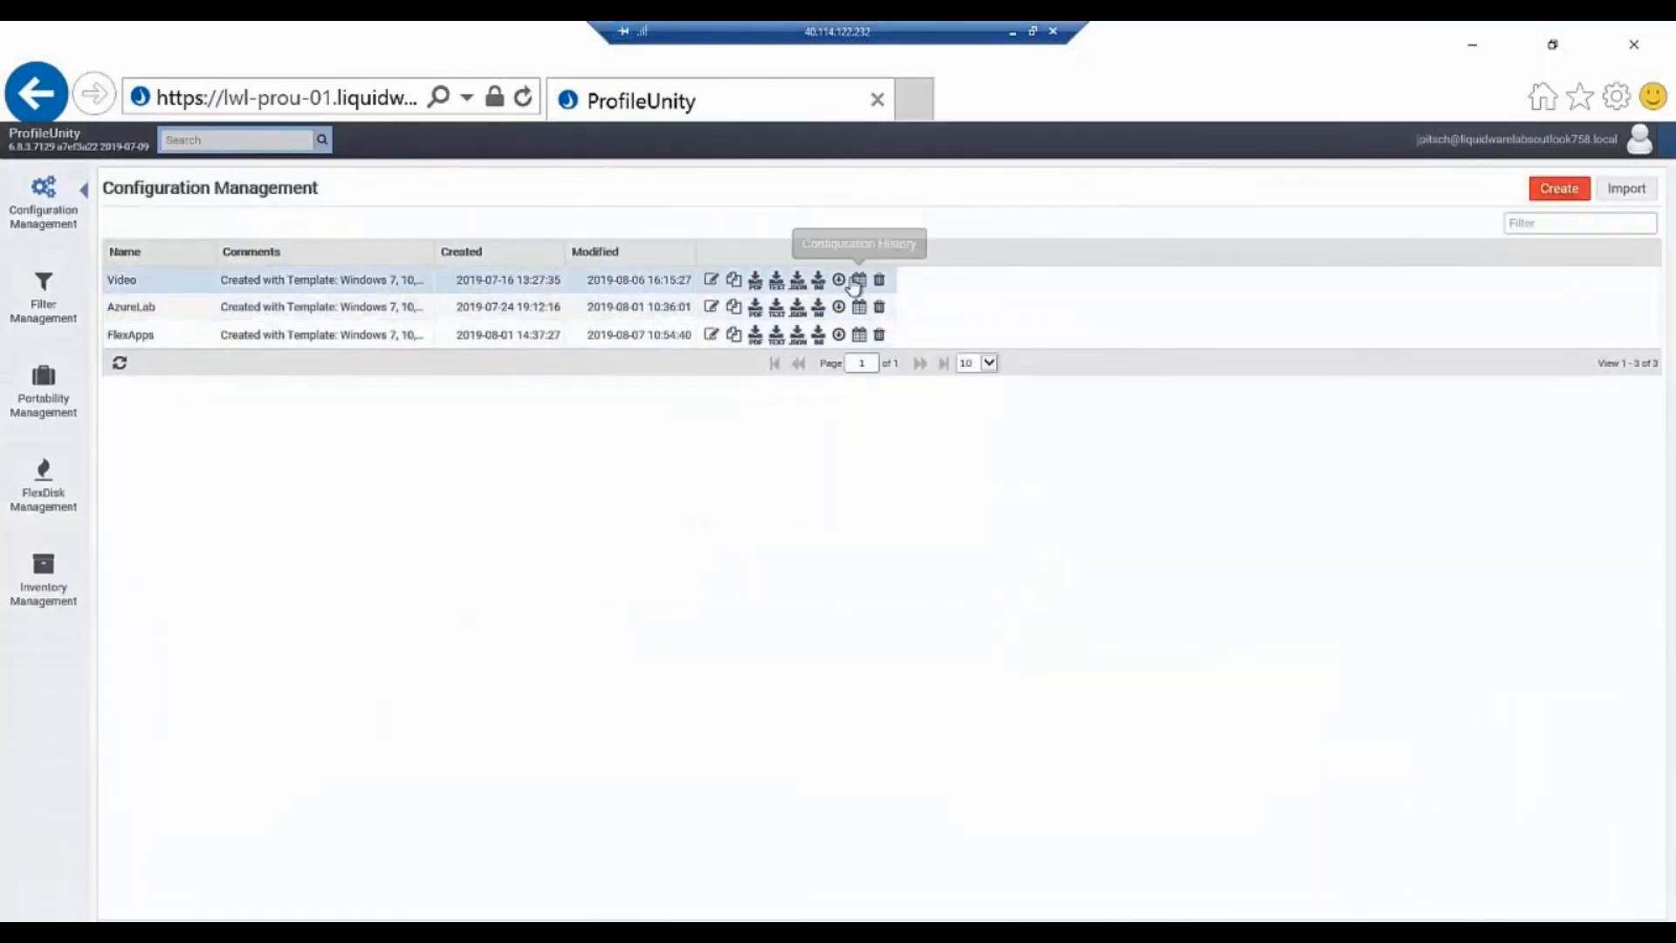
left_click(838, 280)
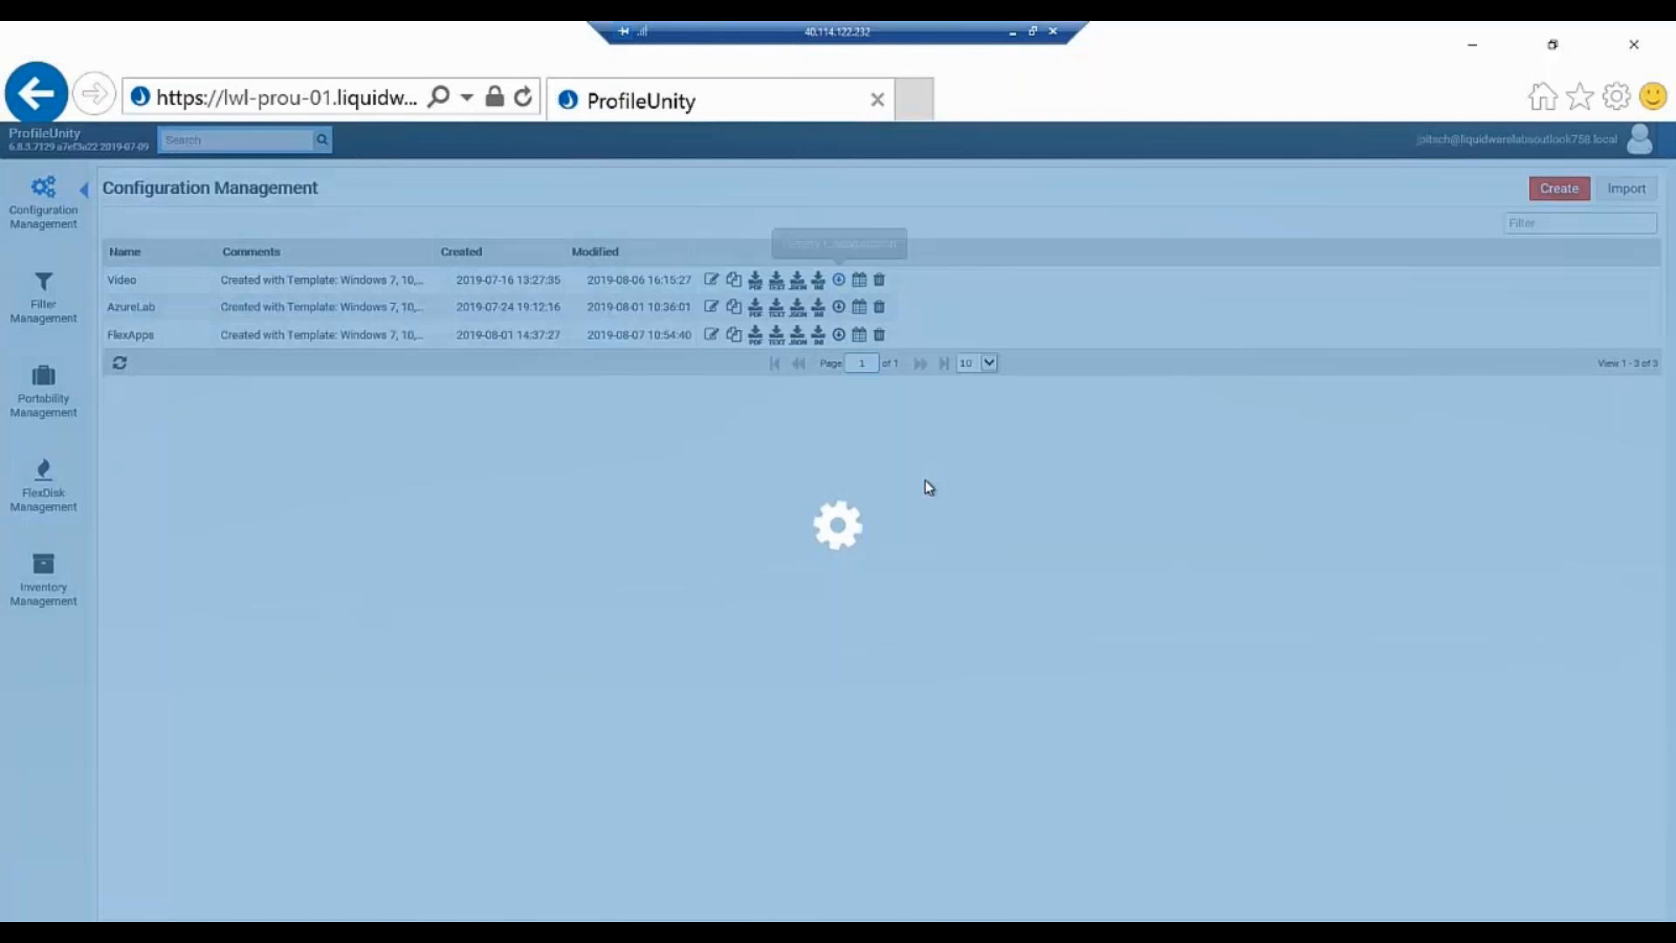
left_click(985, 612)
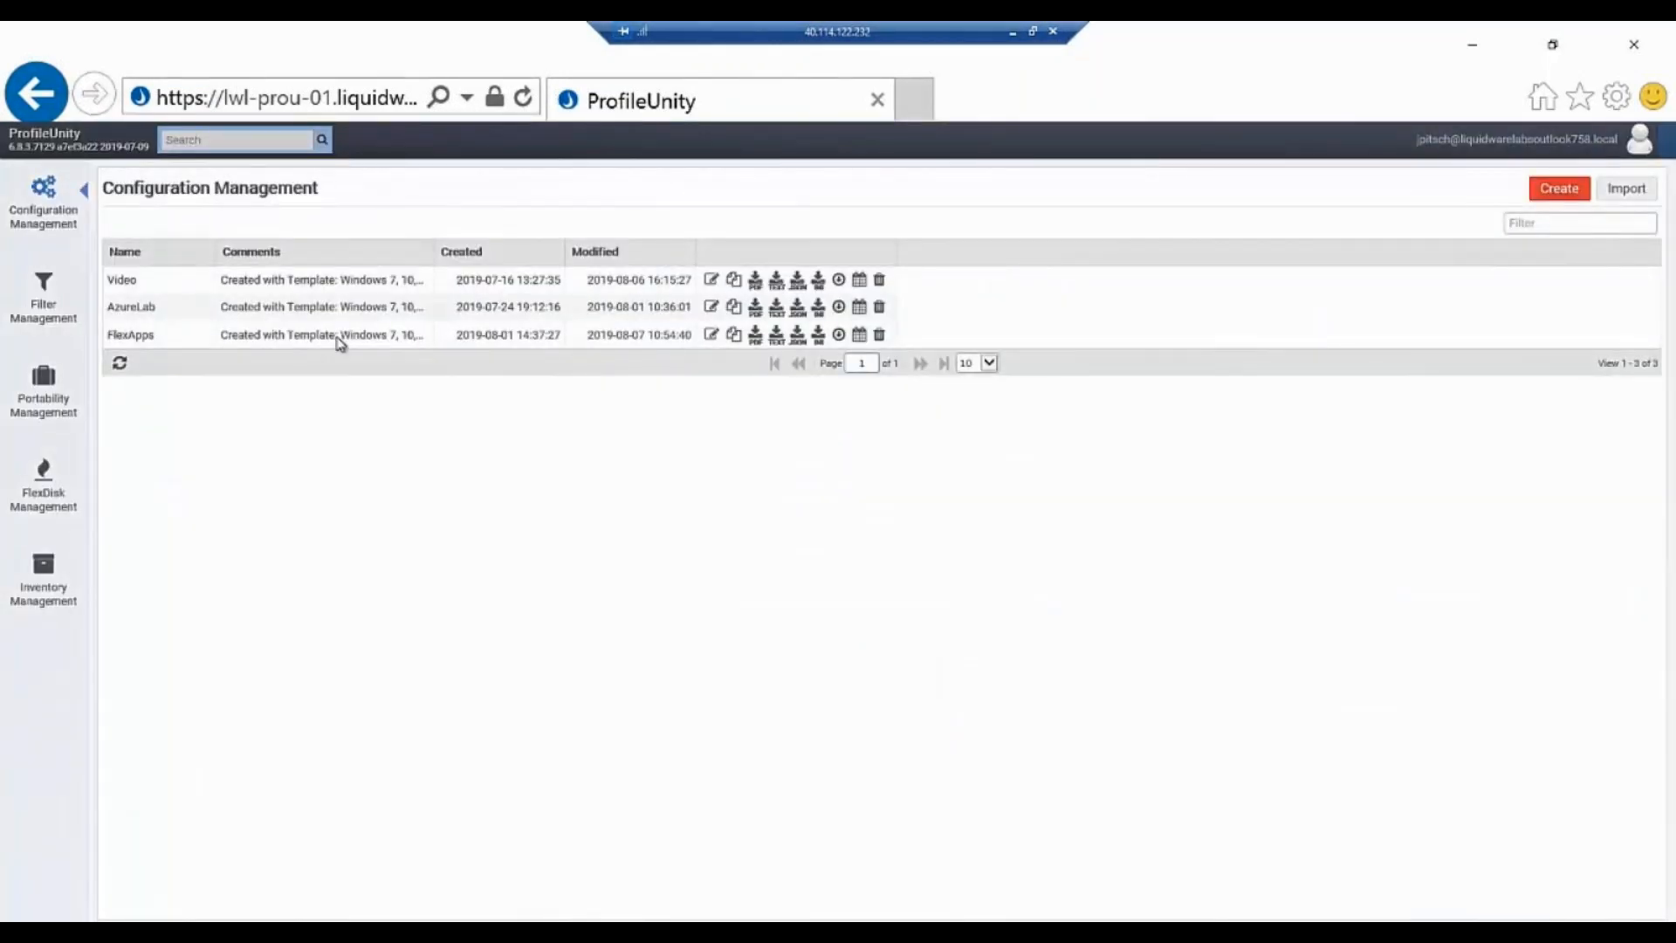
Clear the Video01 User filter from the first FlexApp DIA rule of the Video configuration, and save and deploy the configuration.
left_click(319, 292)
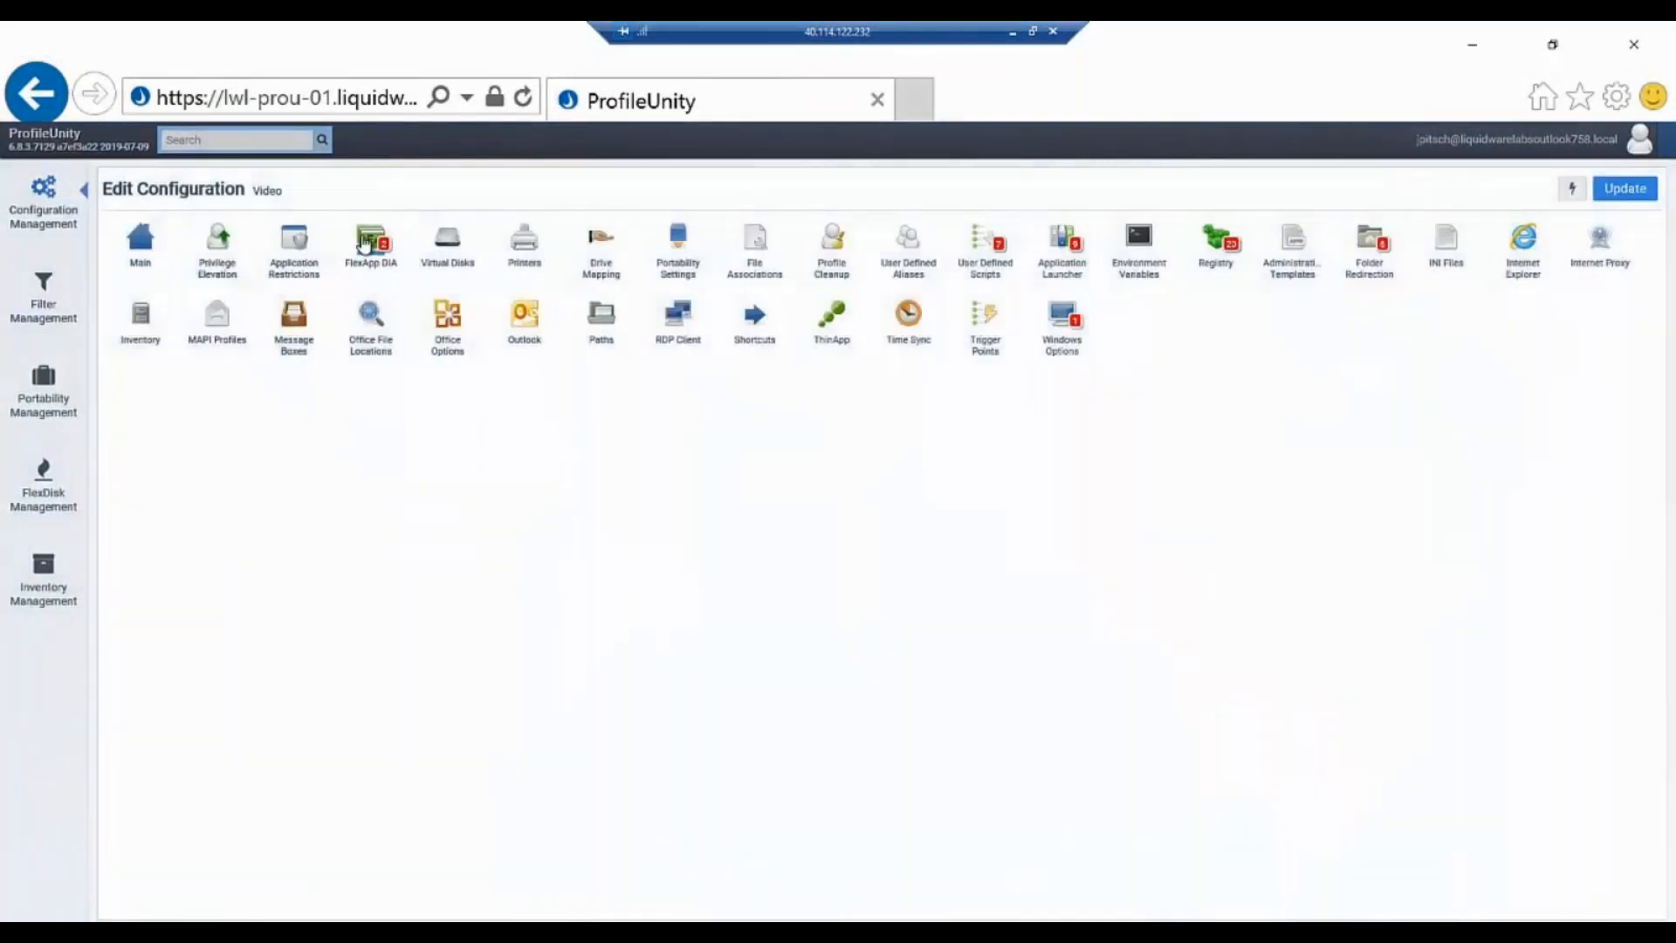
left_click(365, 245)
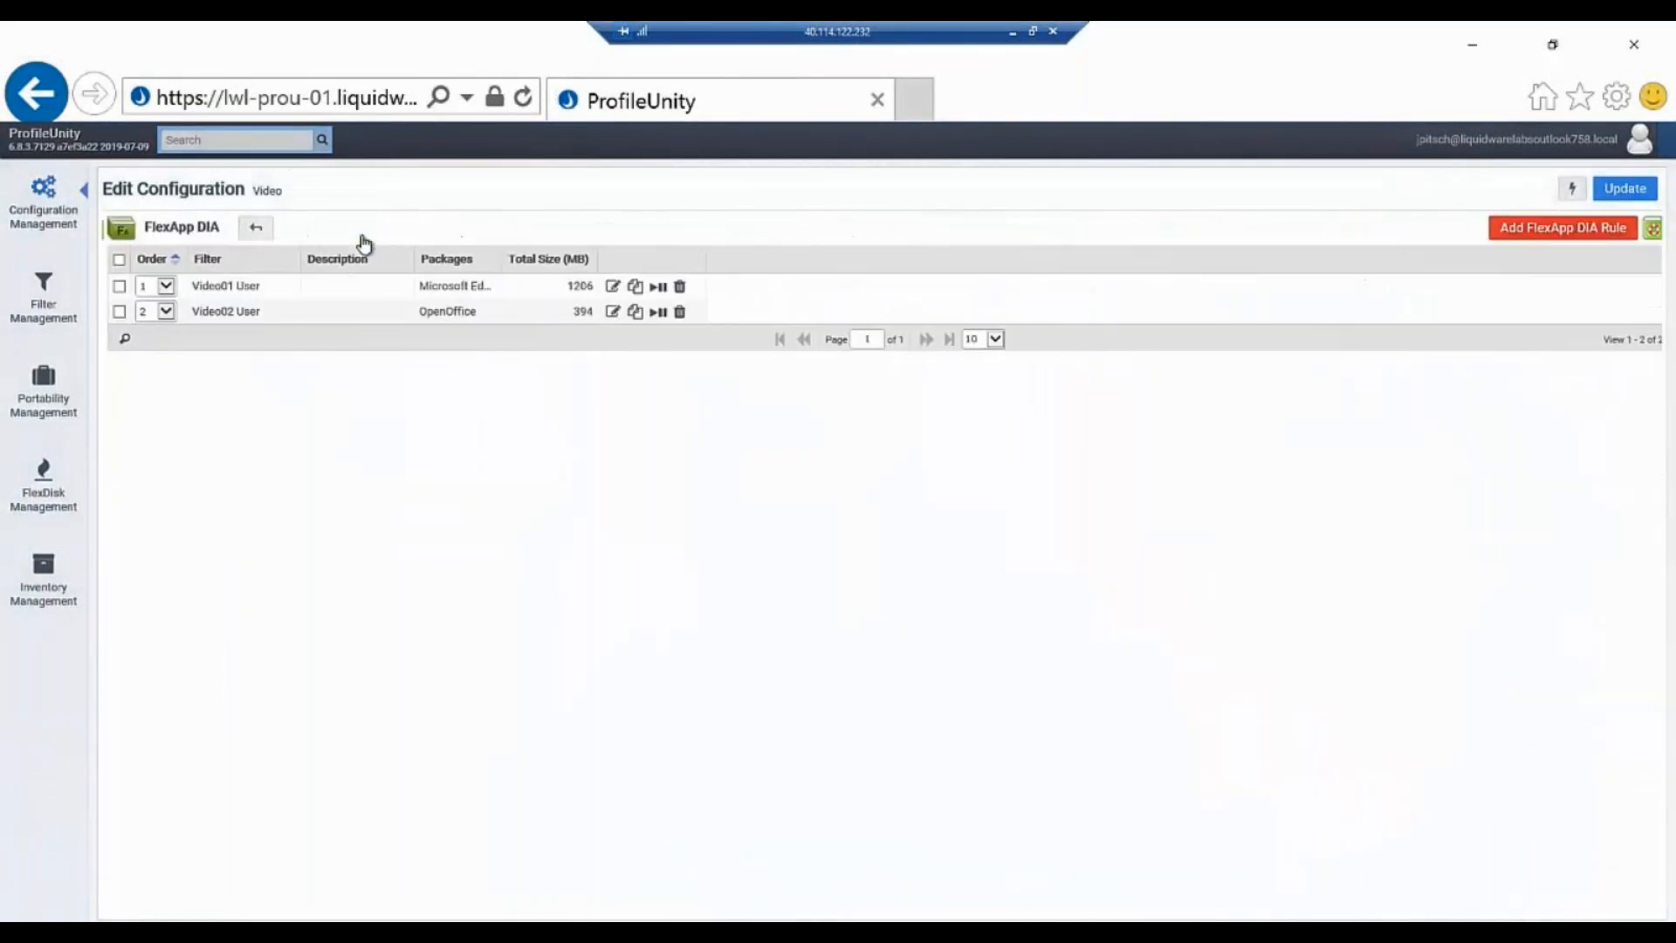
left_click(229, 293)
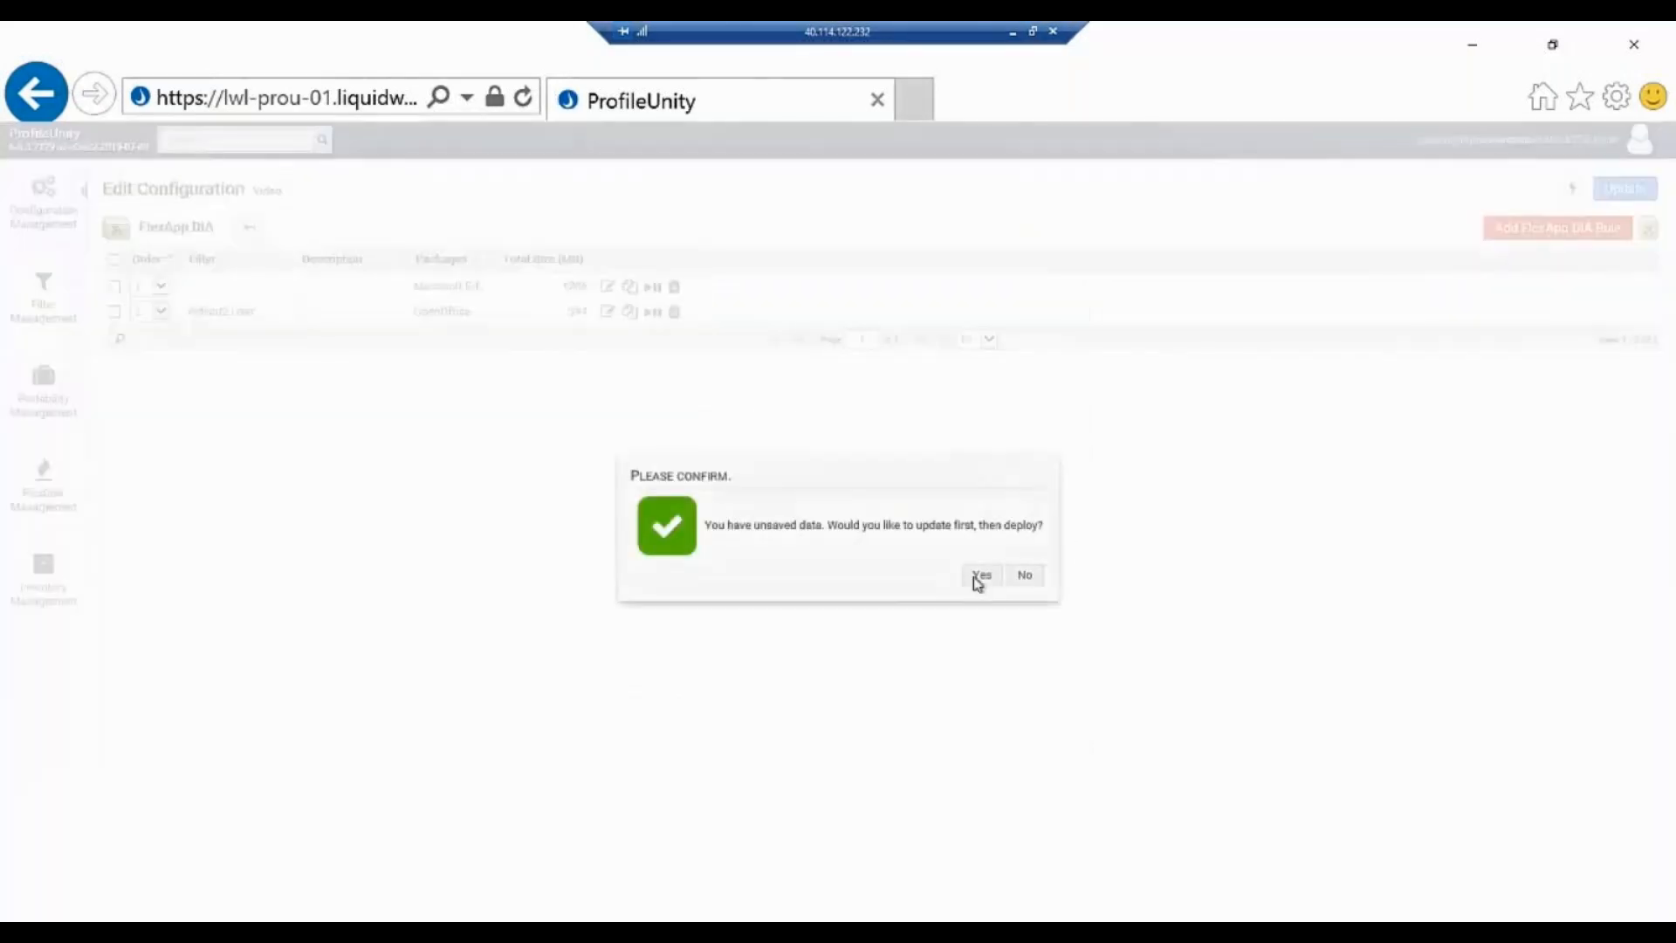
left_click(982, 576)
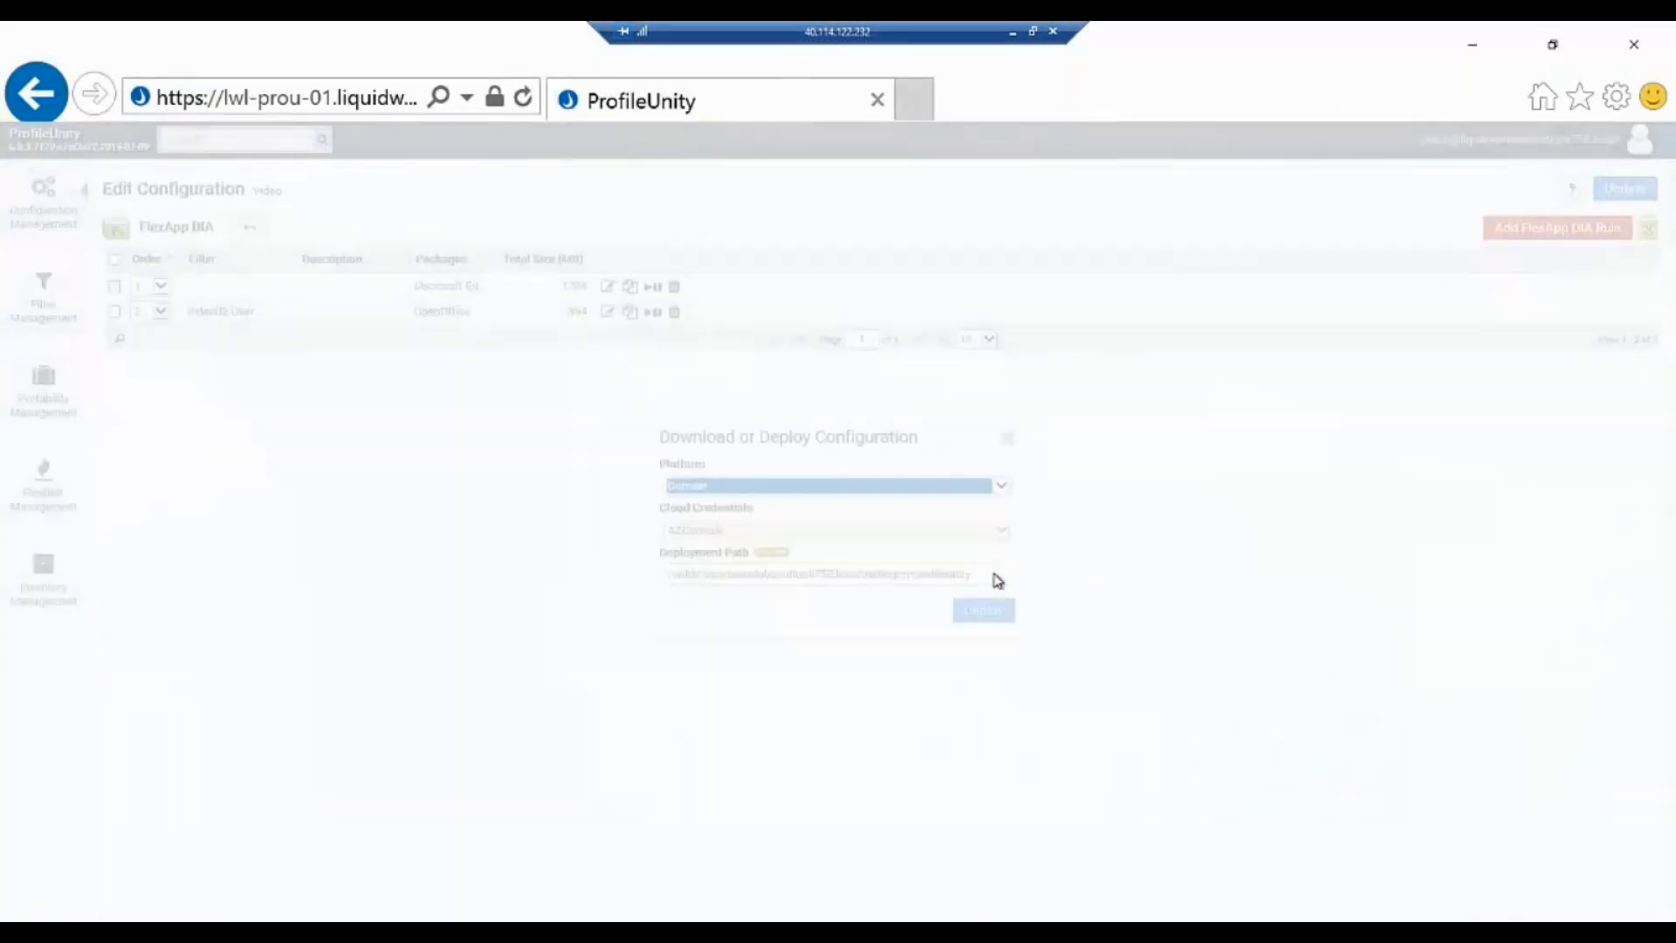
left_click(984, 610)
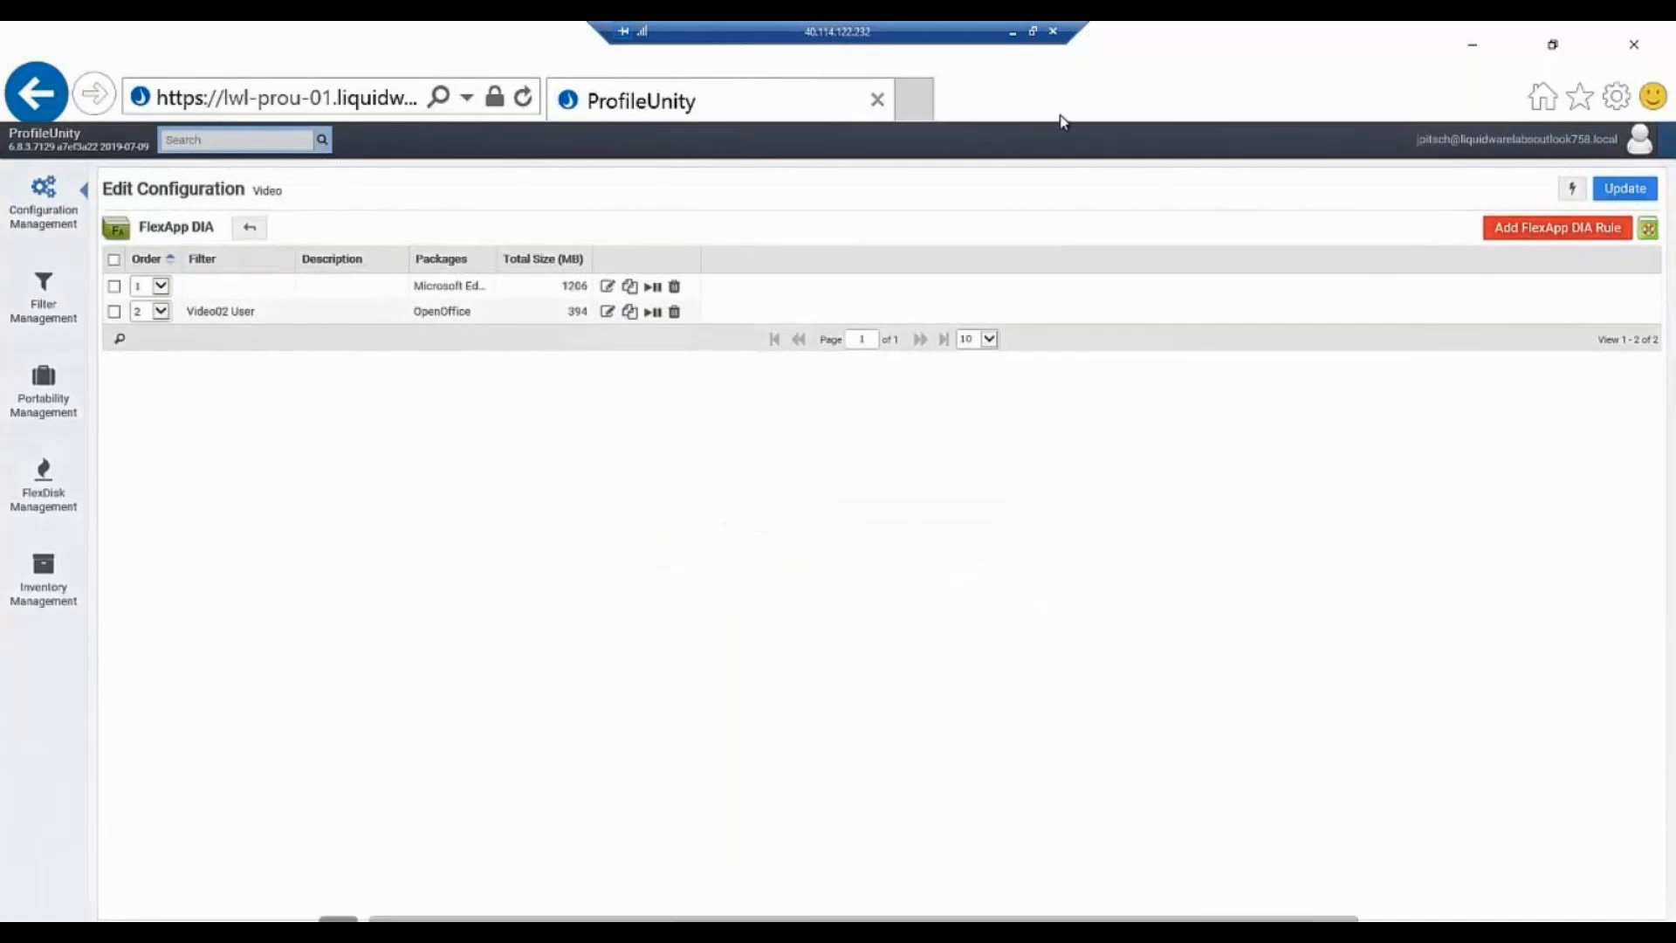
Switch to the Azure portal and restart the LWL-W10OffA-0 virtual machine.
left_click(1032, 33)
left_click_drag(835, 217, 0, 489)
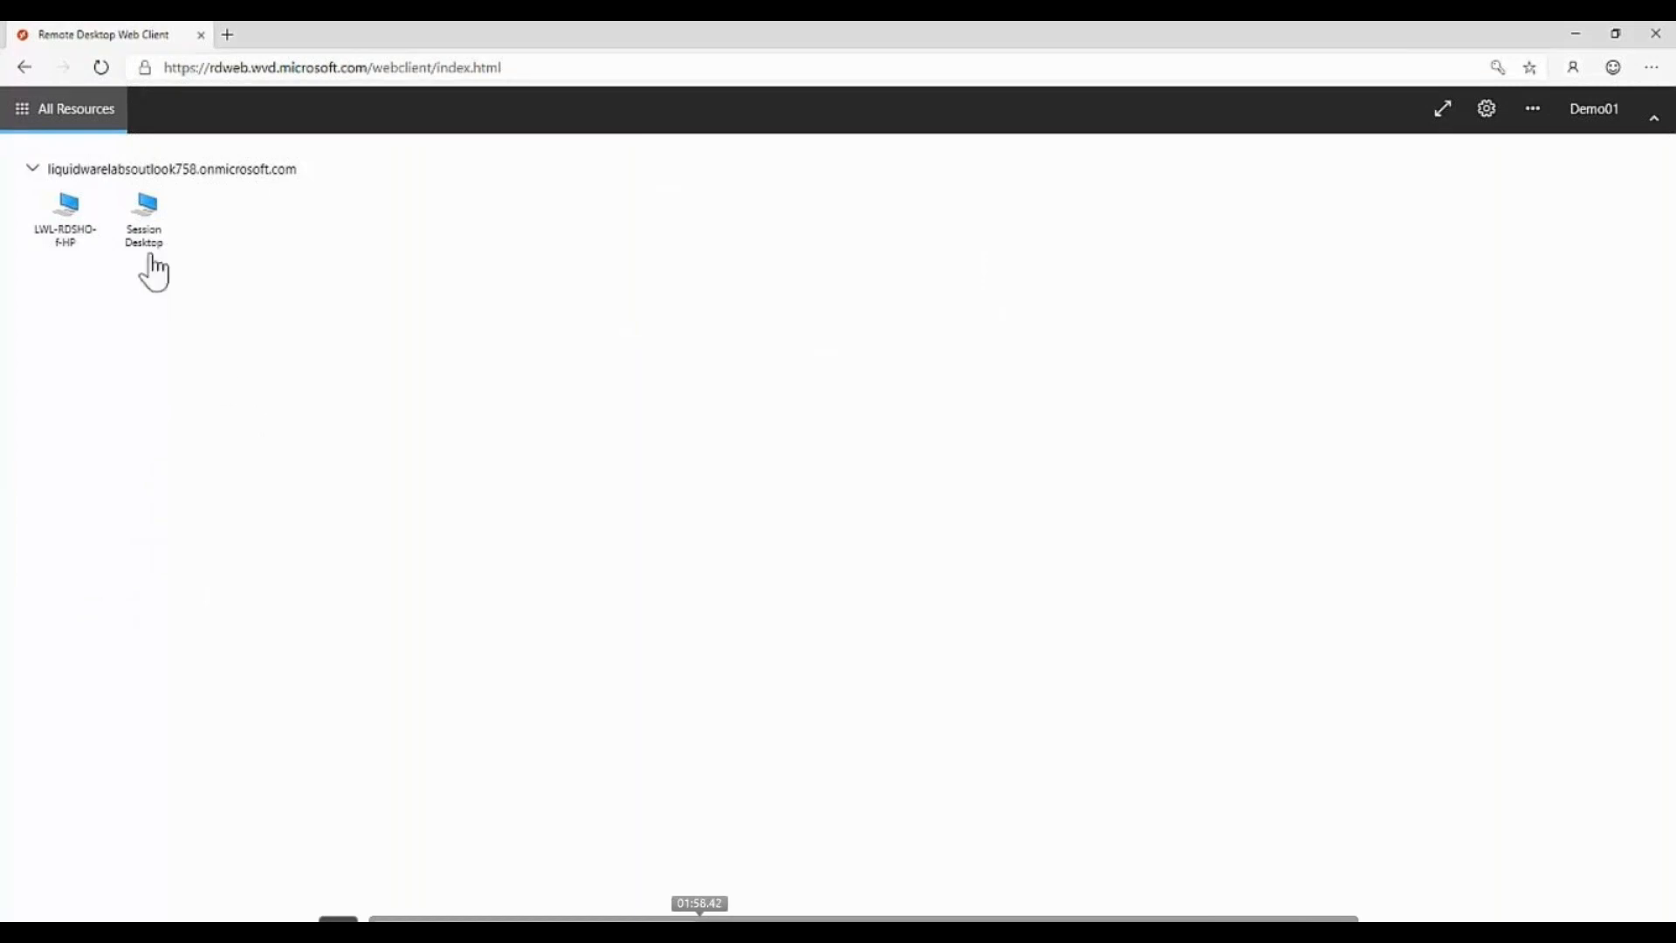
left_click(144, 222)
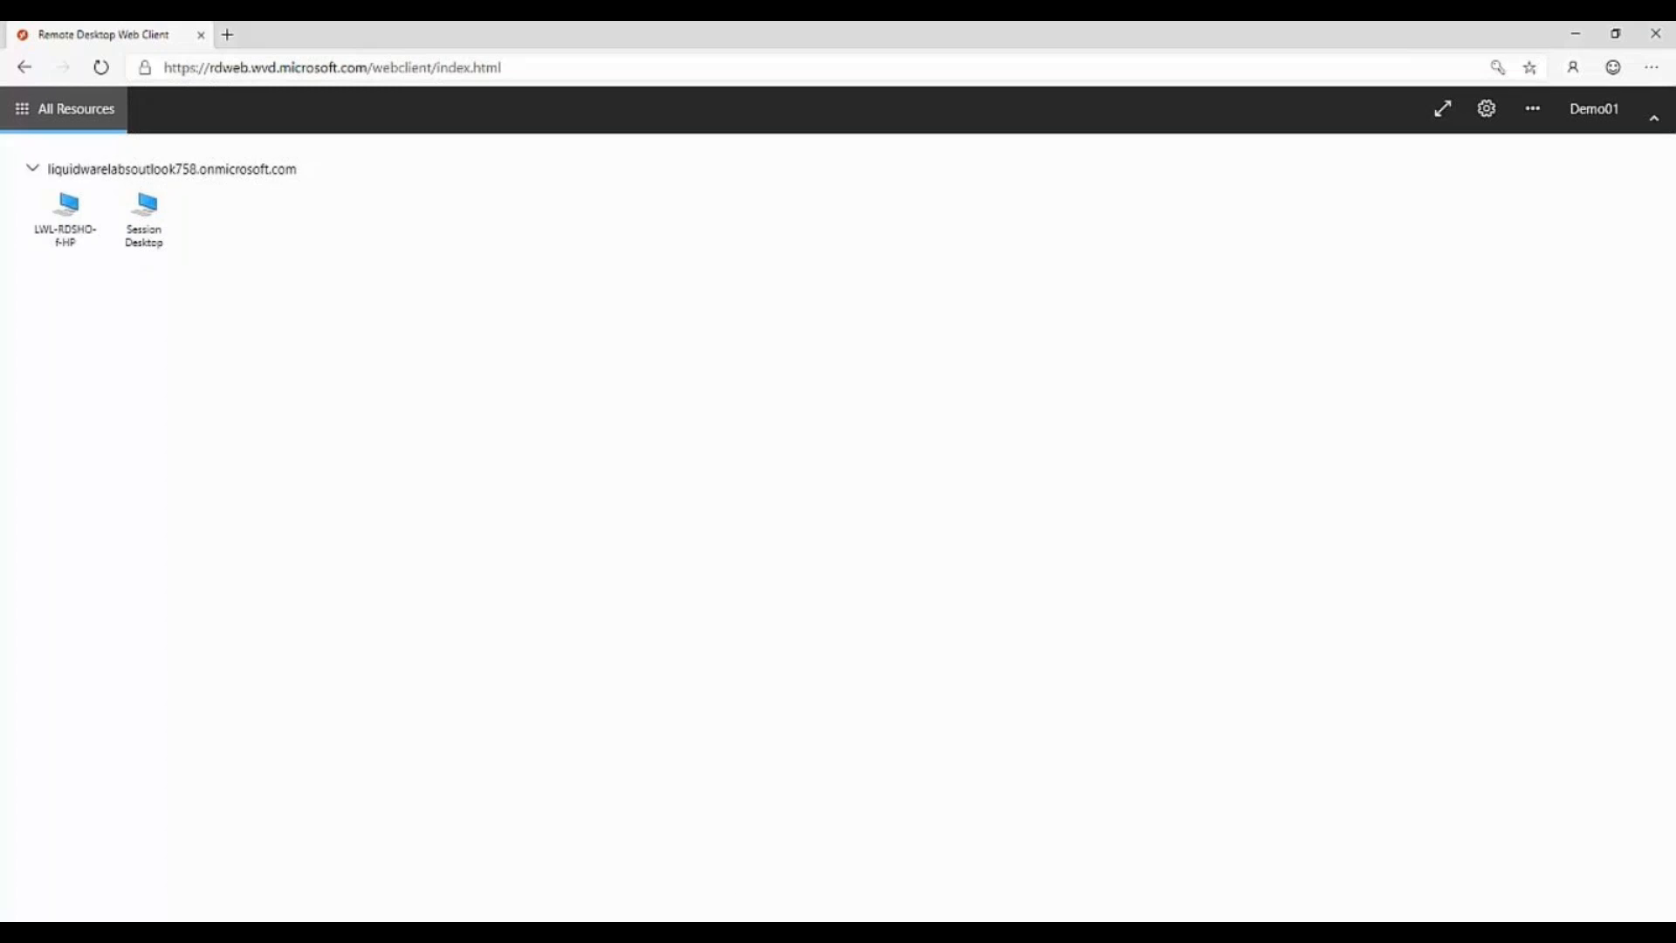
left_click_drag(0, 199, 411, 57)
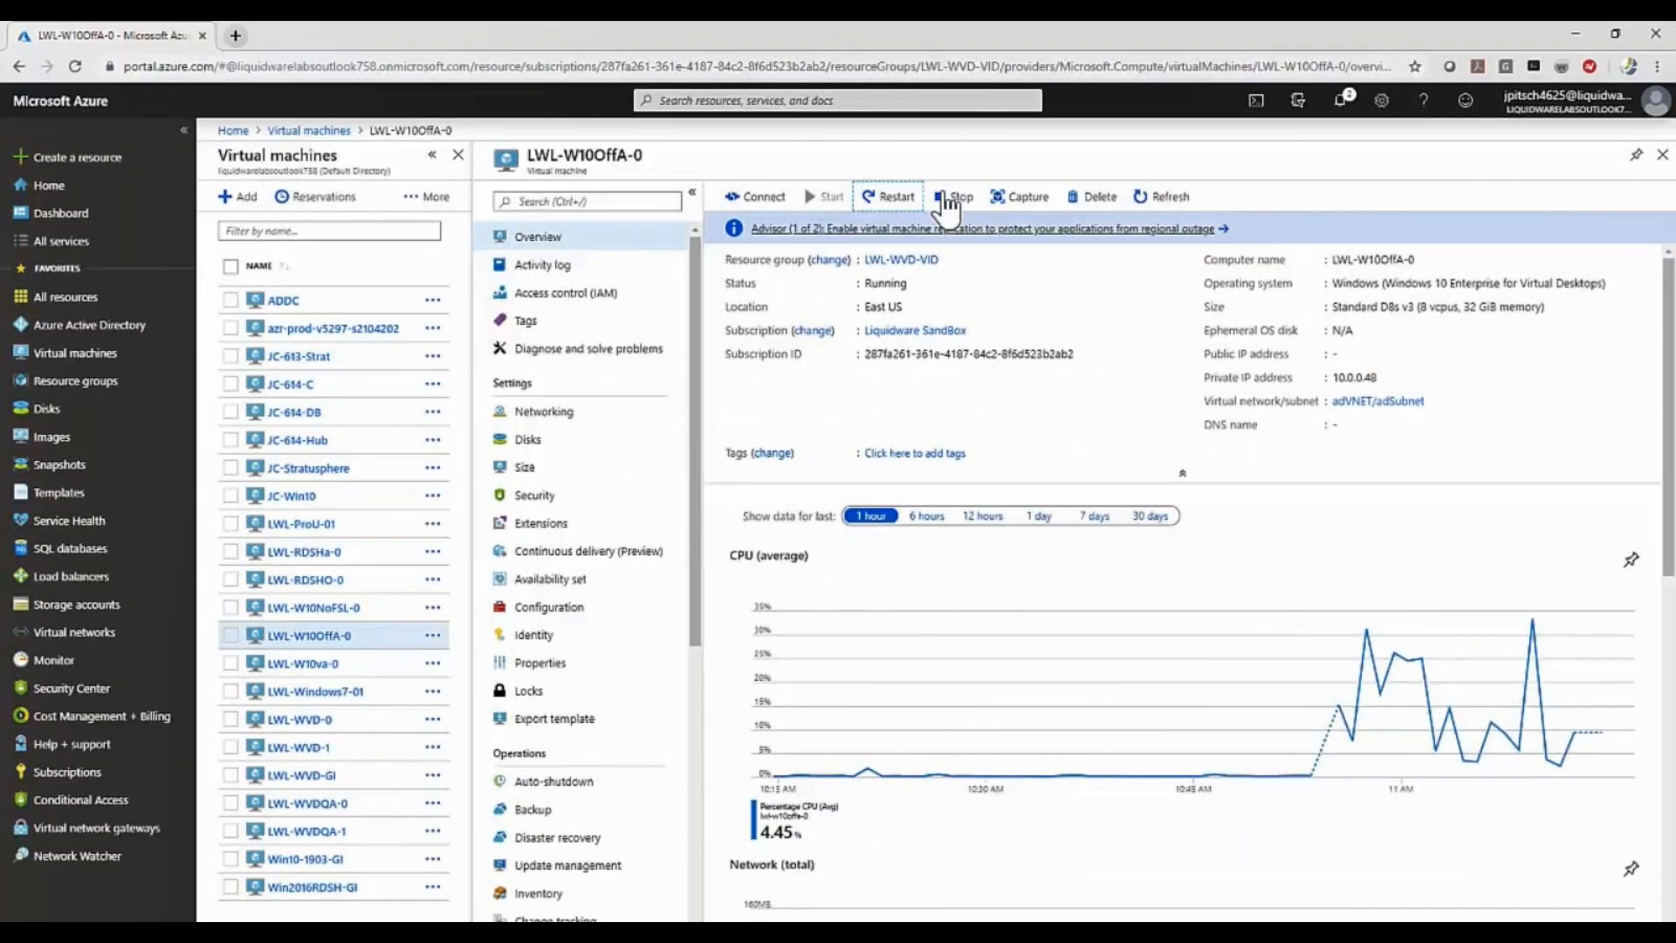
left_click(891, 197)
left_click(767, 295)
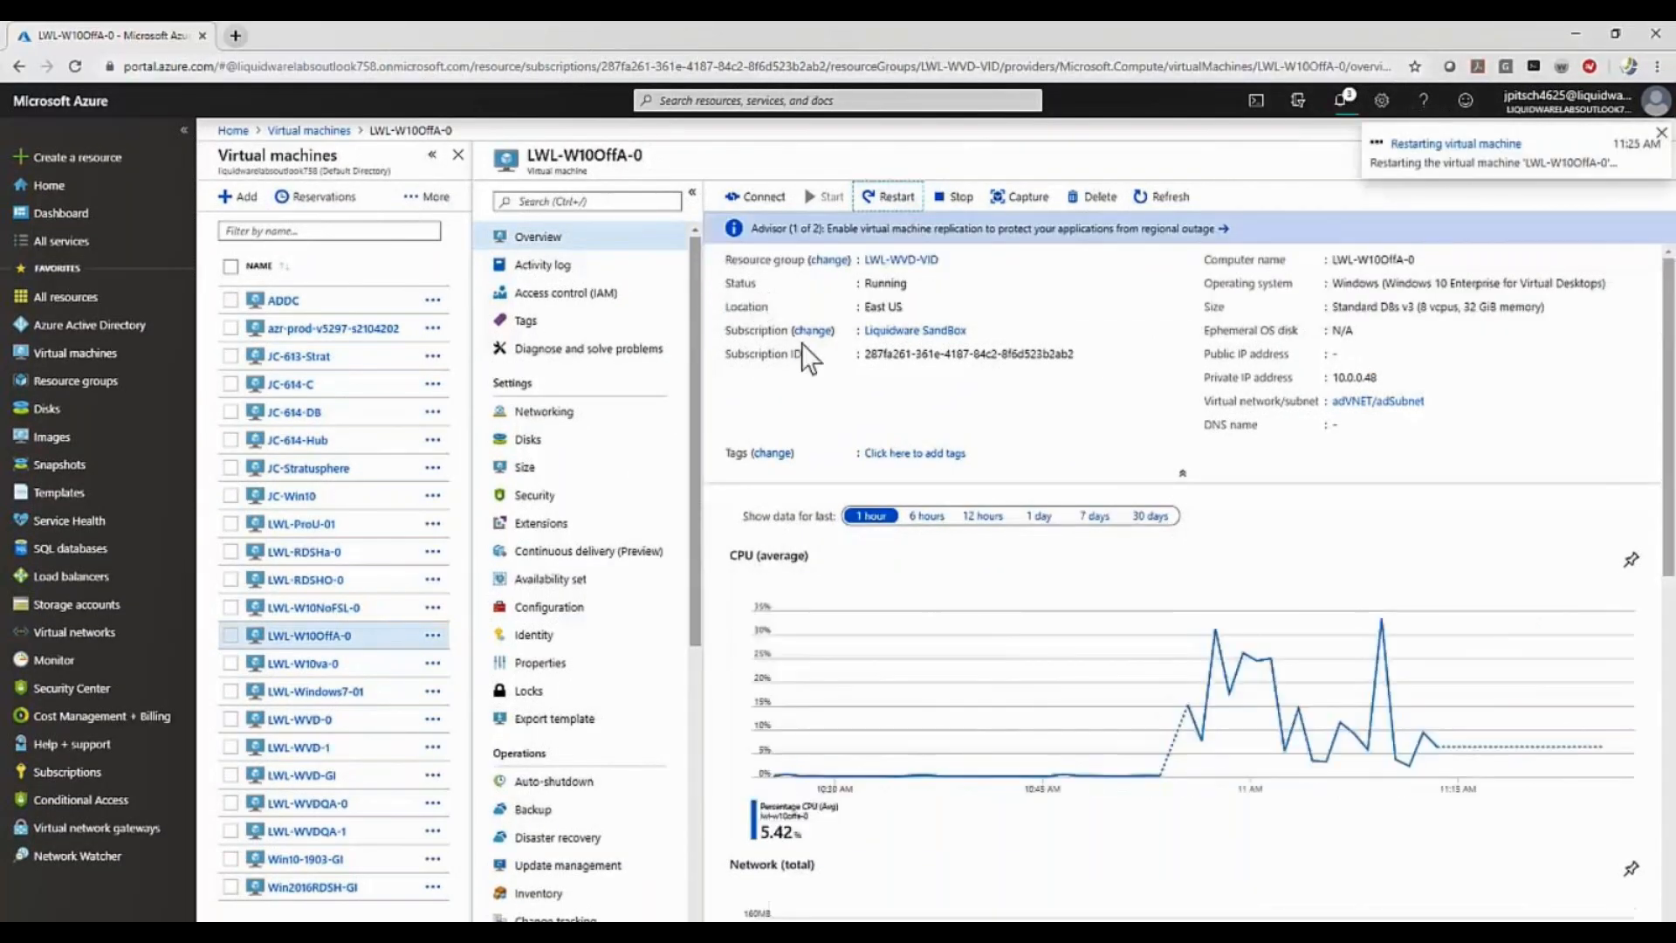
left_click(1617, 33)
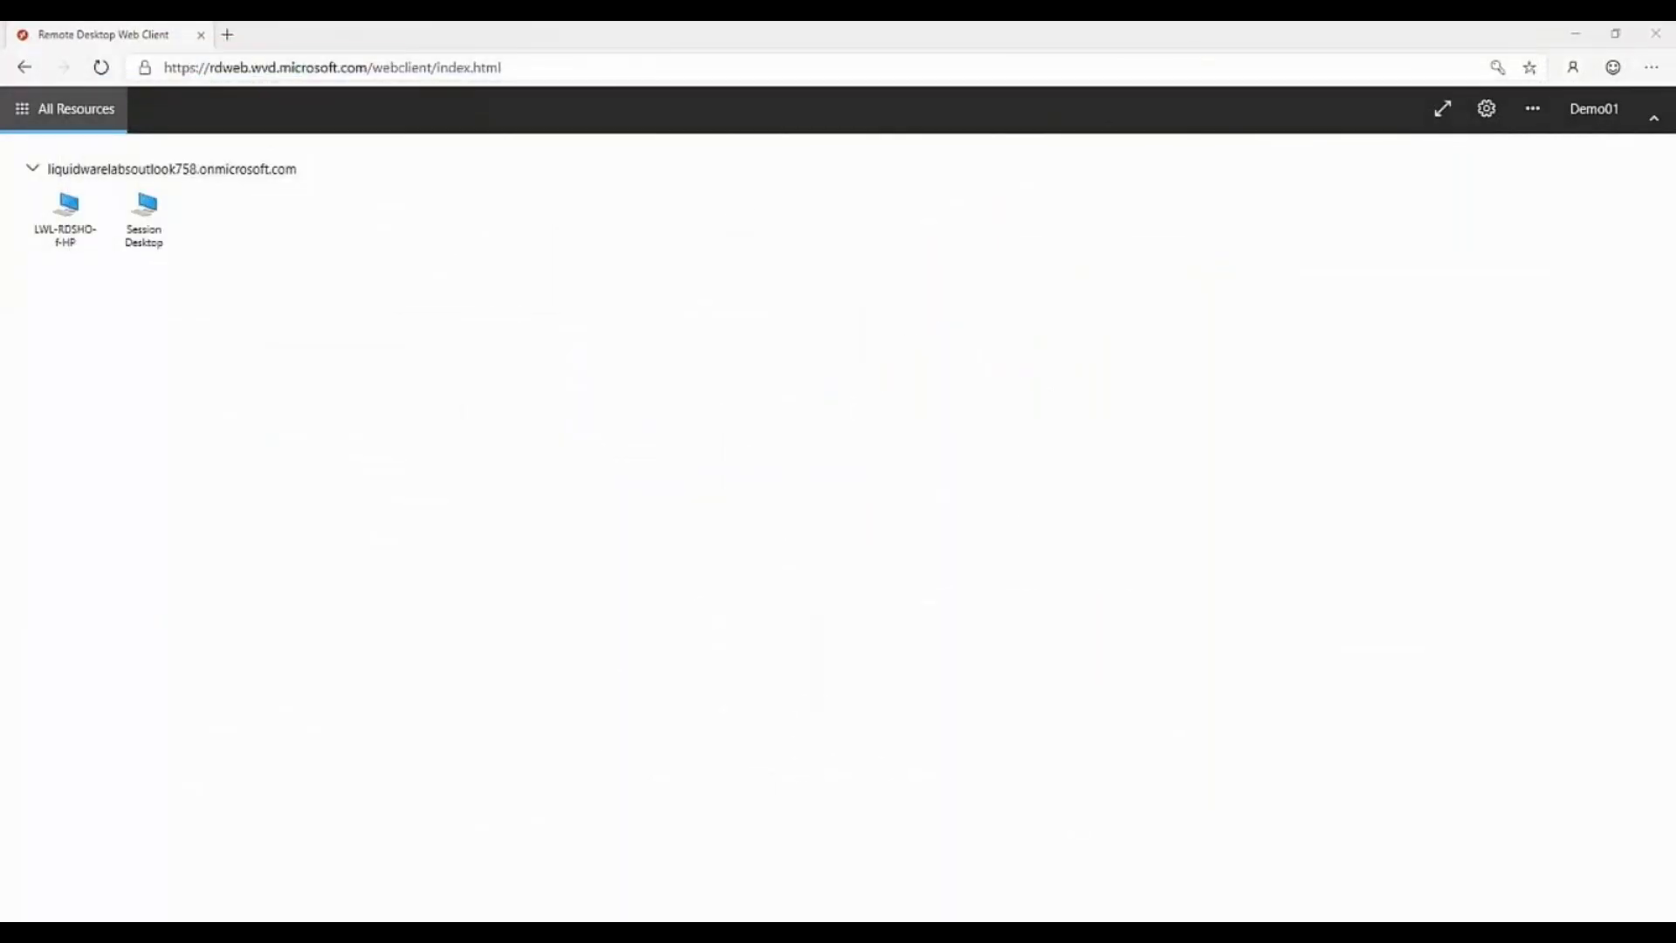
Launch the Session Desktop from the Remote Desktop Web Client and sign in with the demo account's password.
left_click(142, 223)
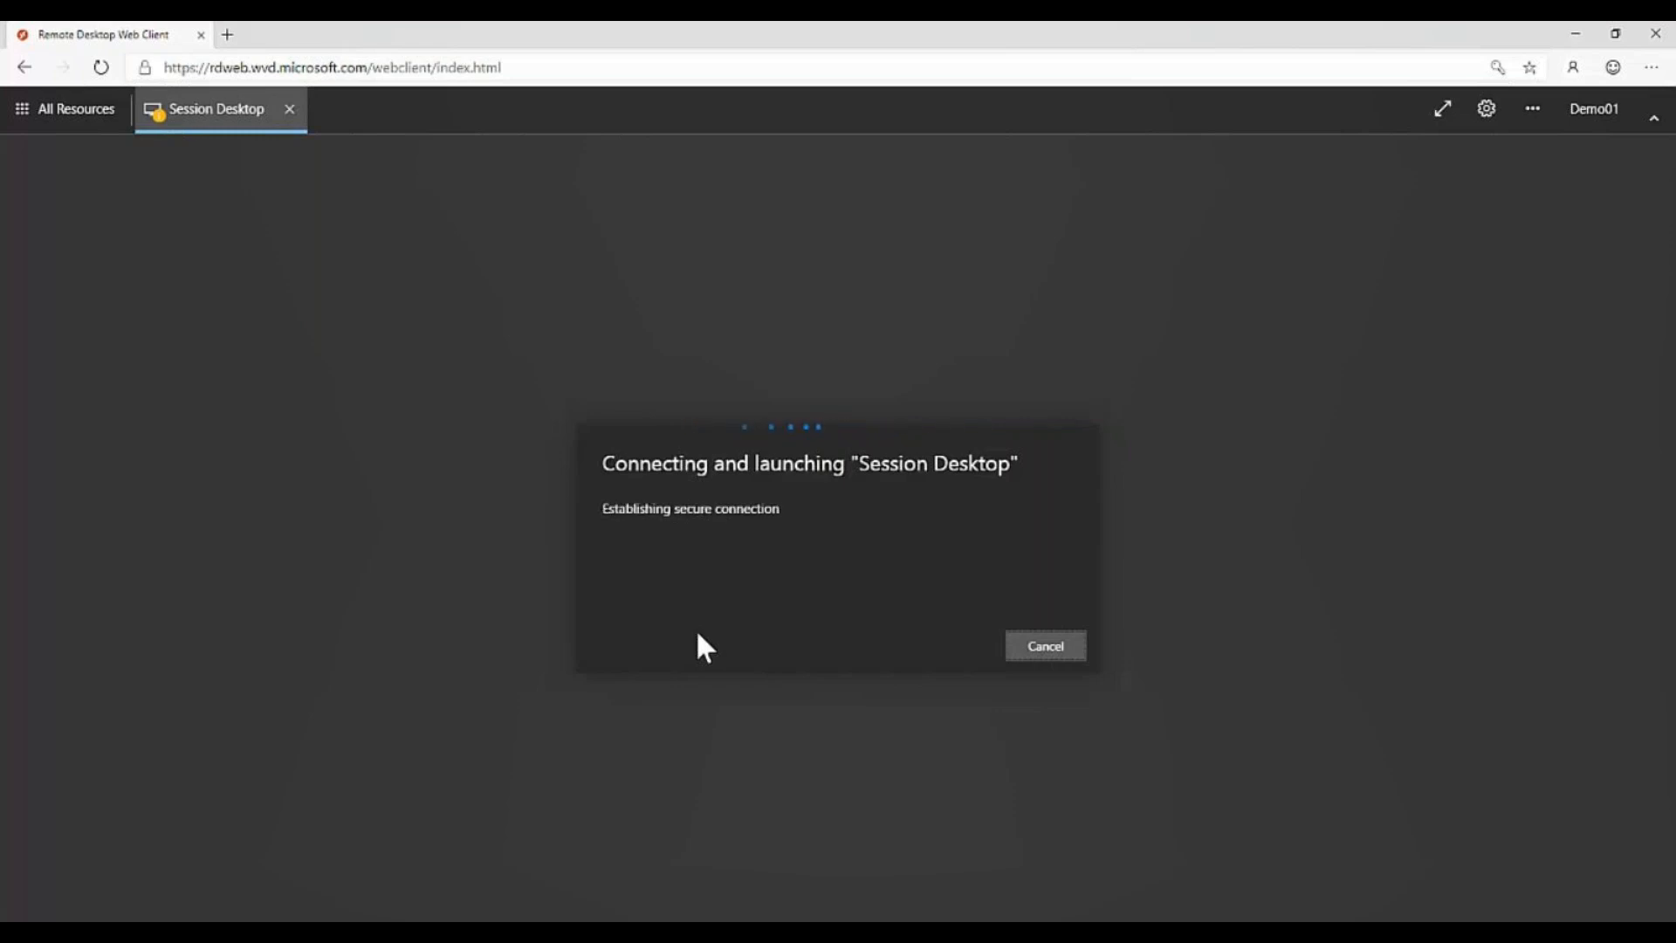
type("********")
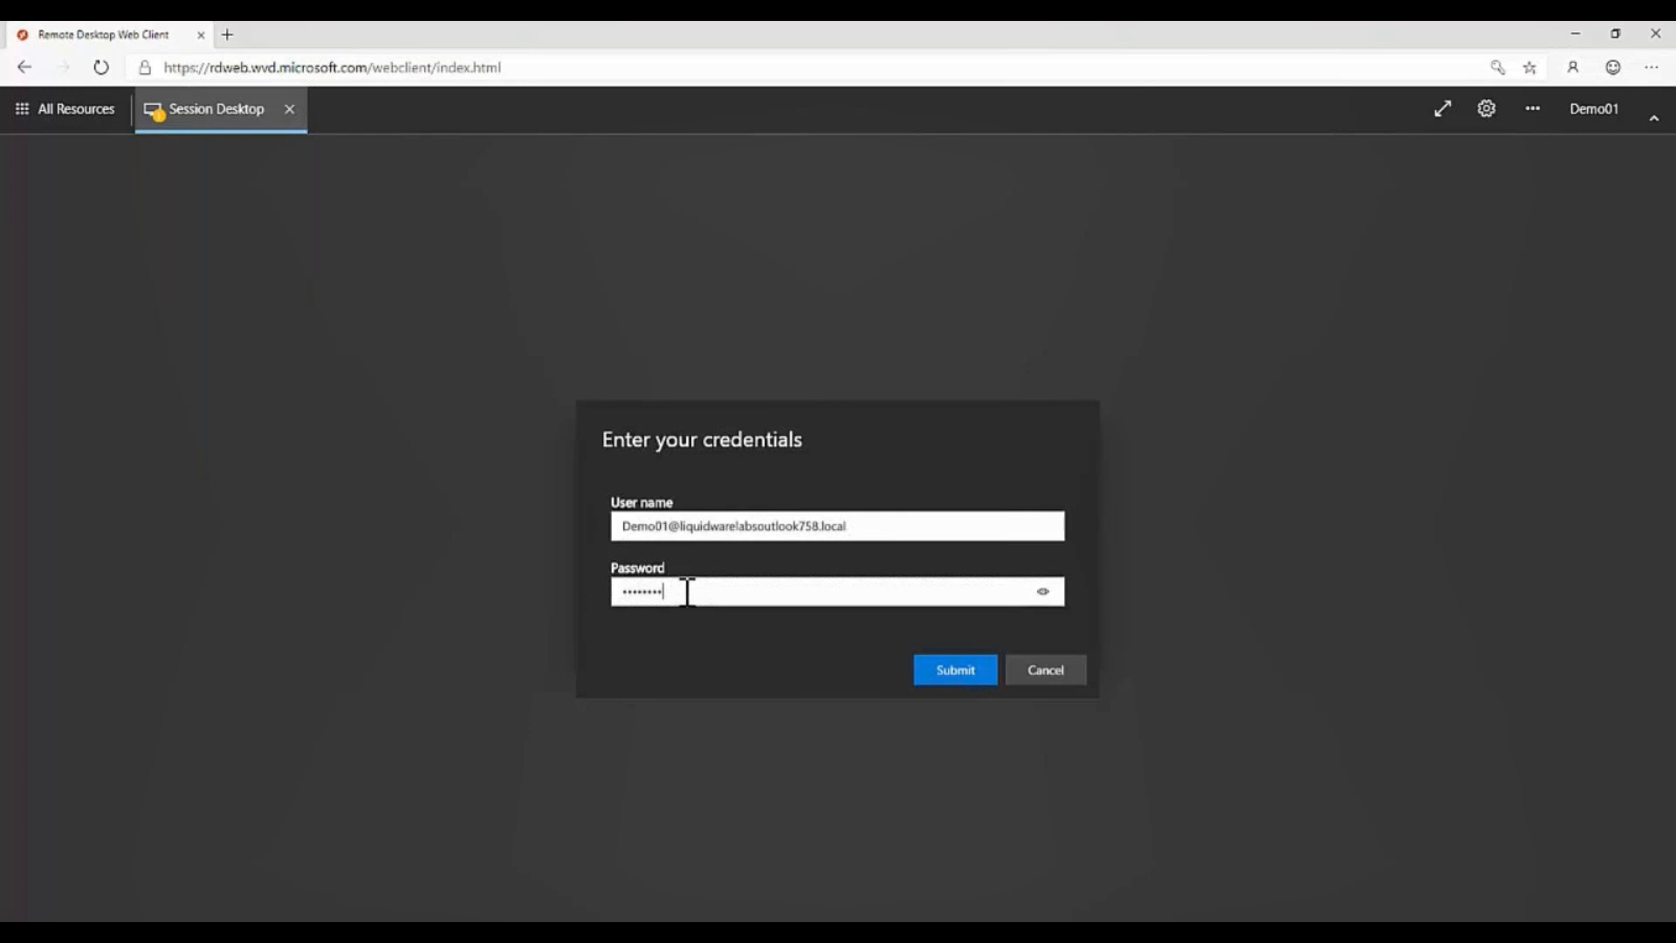
key("Return")
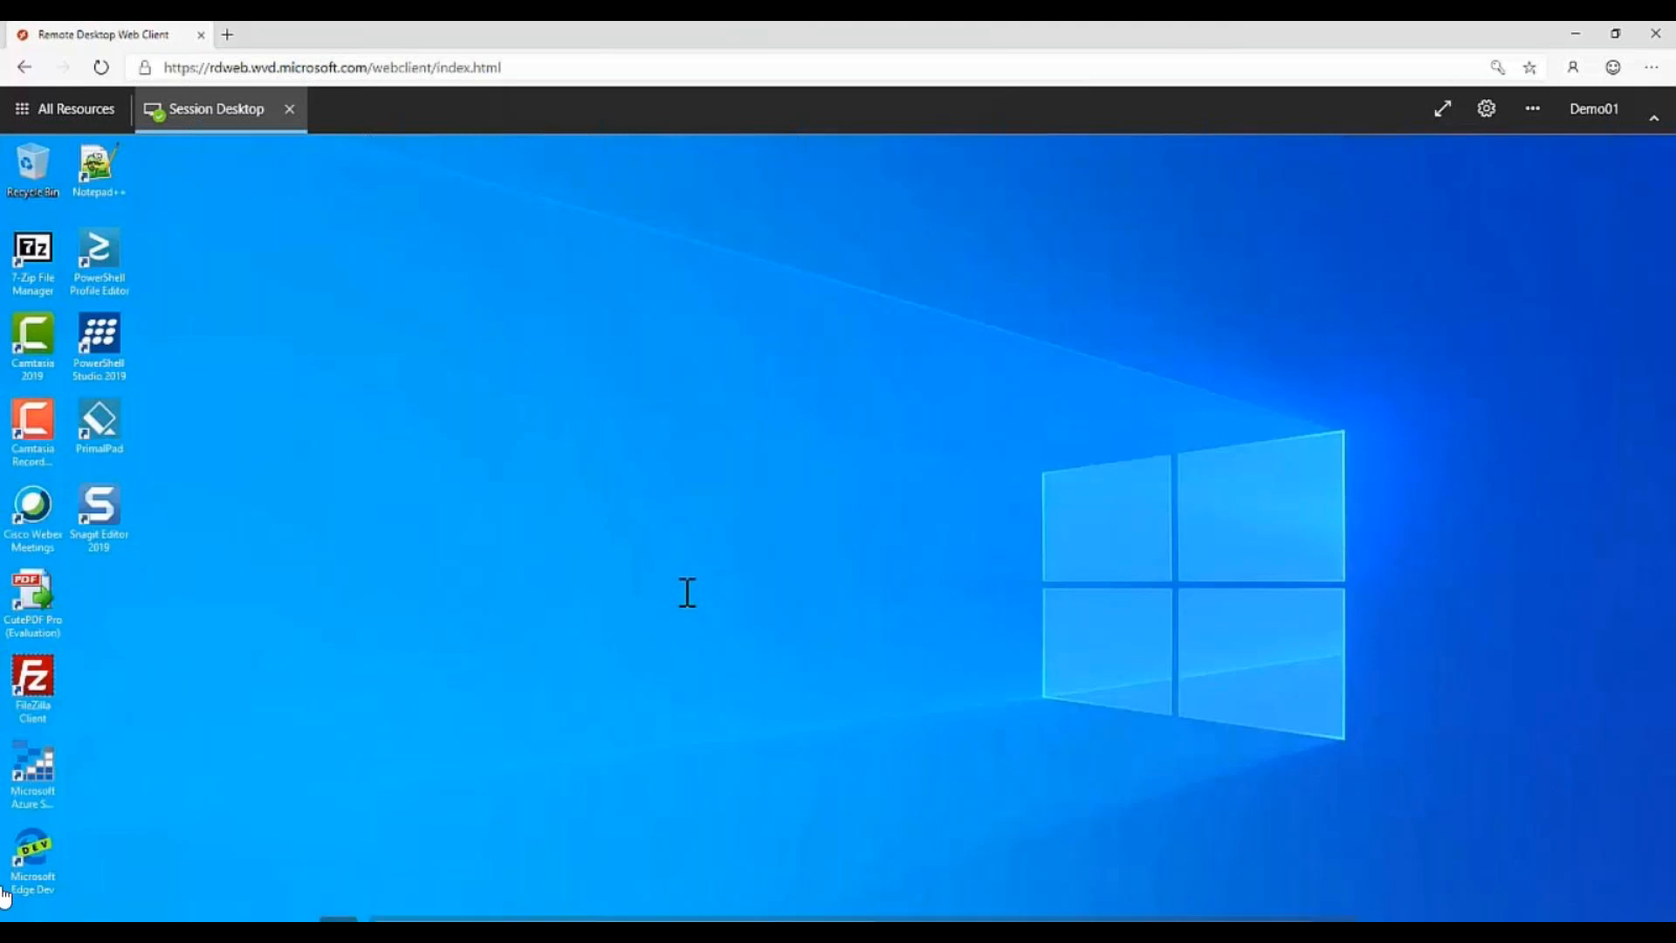
Examine the full target path in the Microsoft Edge Dev shortcut's properties, and close the properties without changes.
right_click(61, 842)
left_click(102, 831)
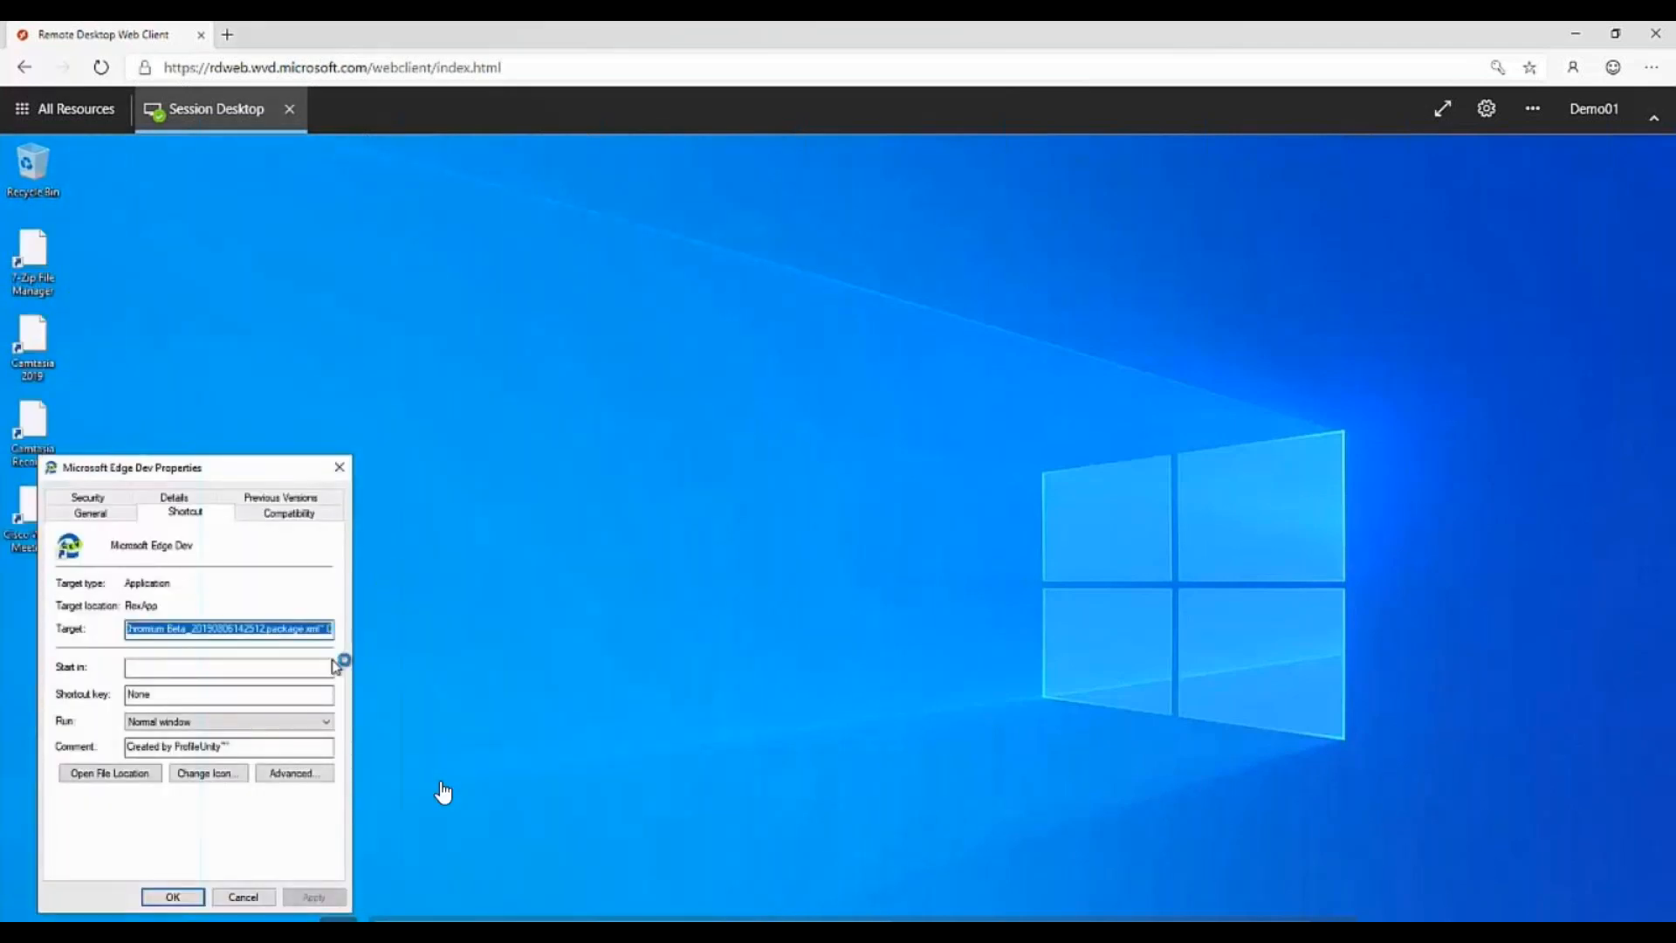
left_click_drag(331, 628, 61, 634)
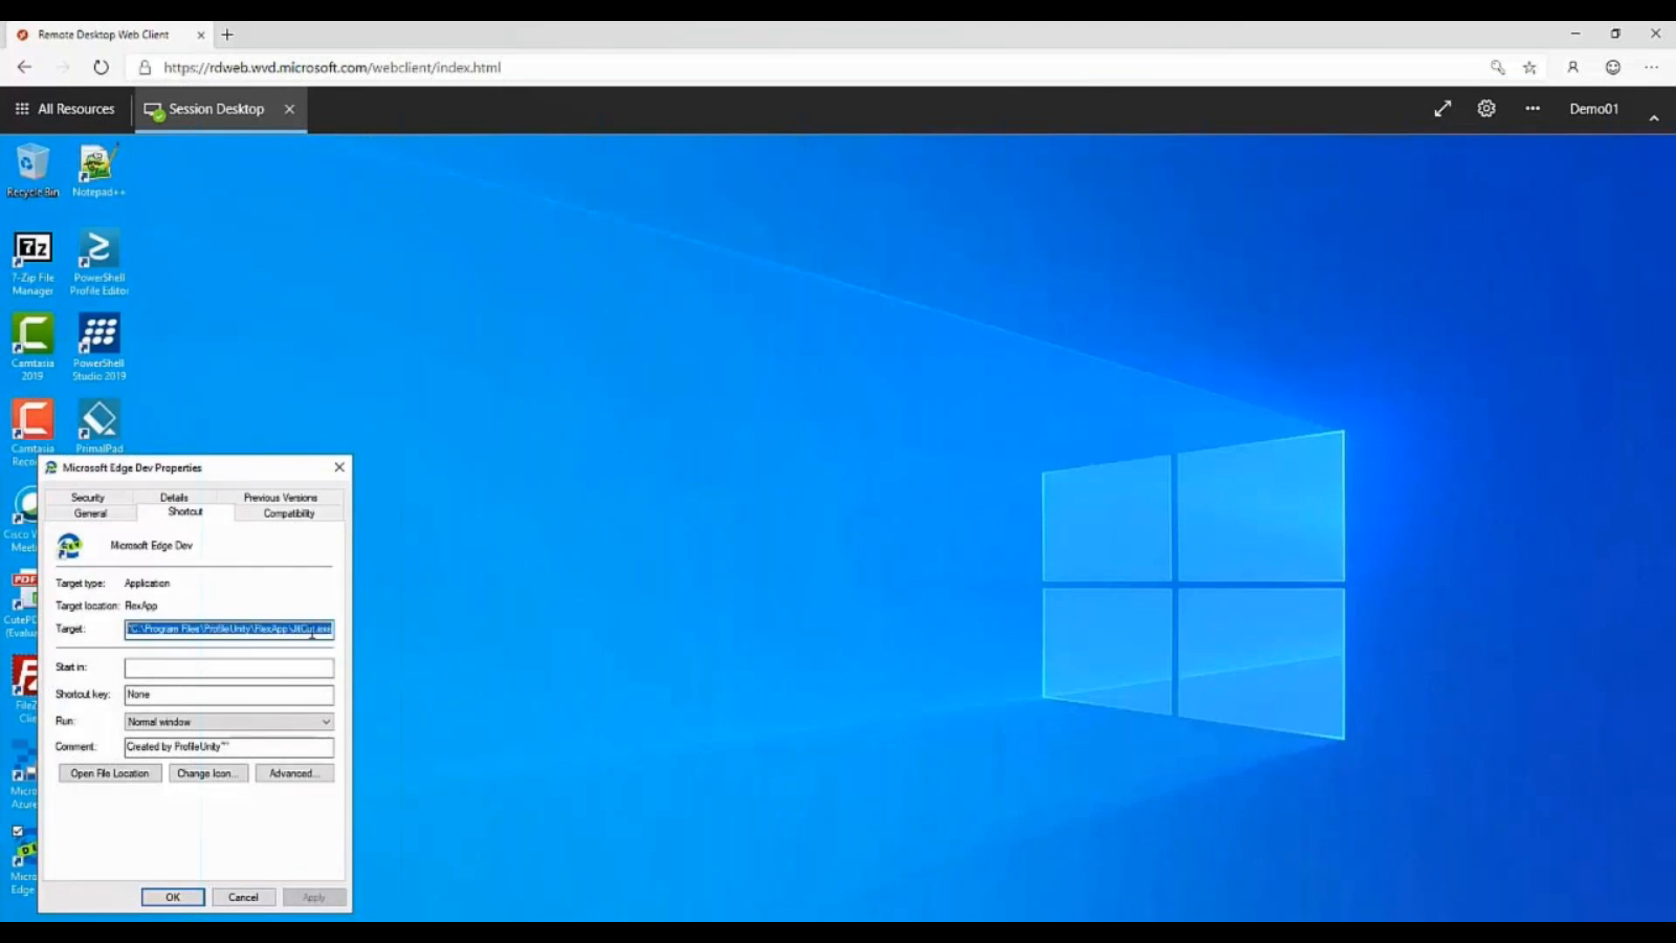
left_click(309, 628)
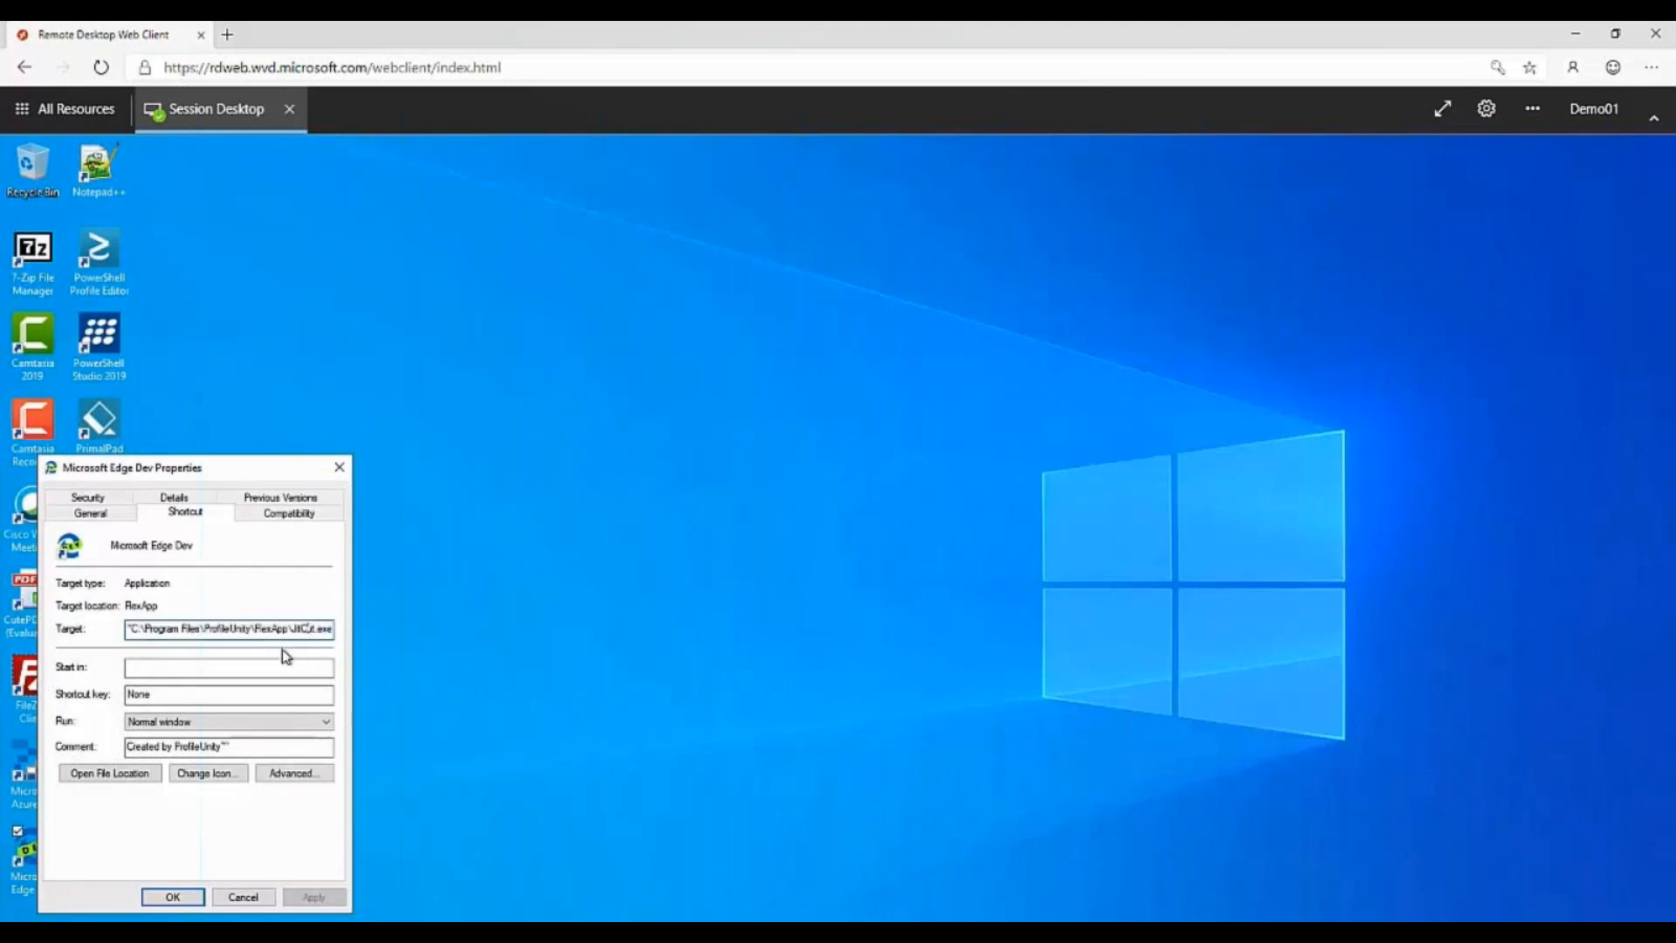
key("Right")
key("Right")
key("Right")
key("Right")
key("Right")
key("Right")
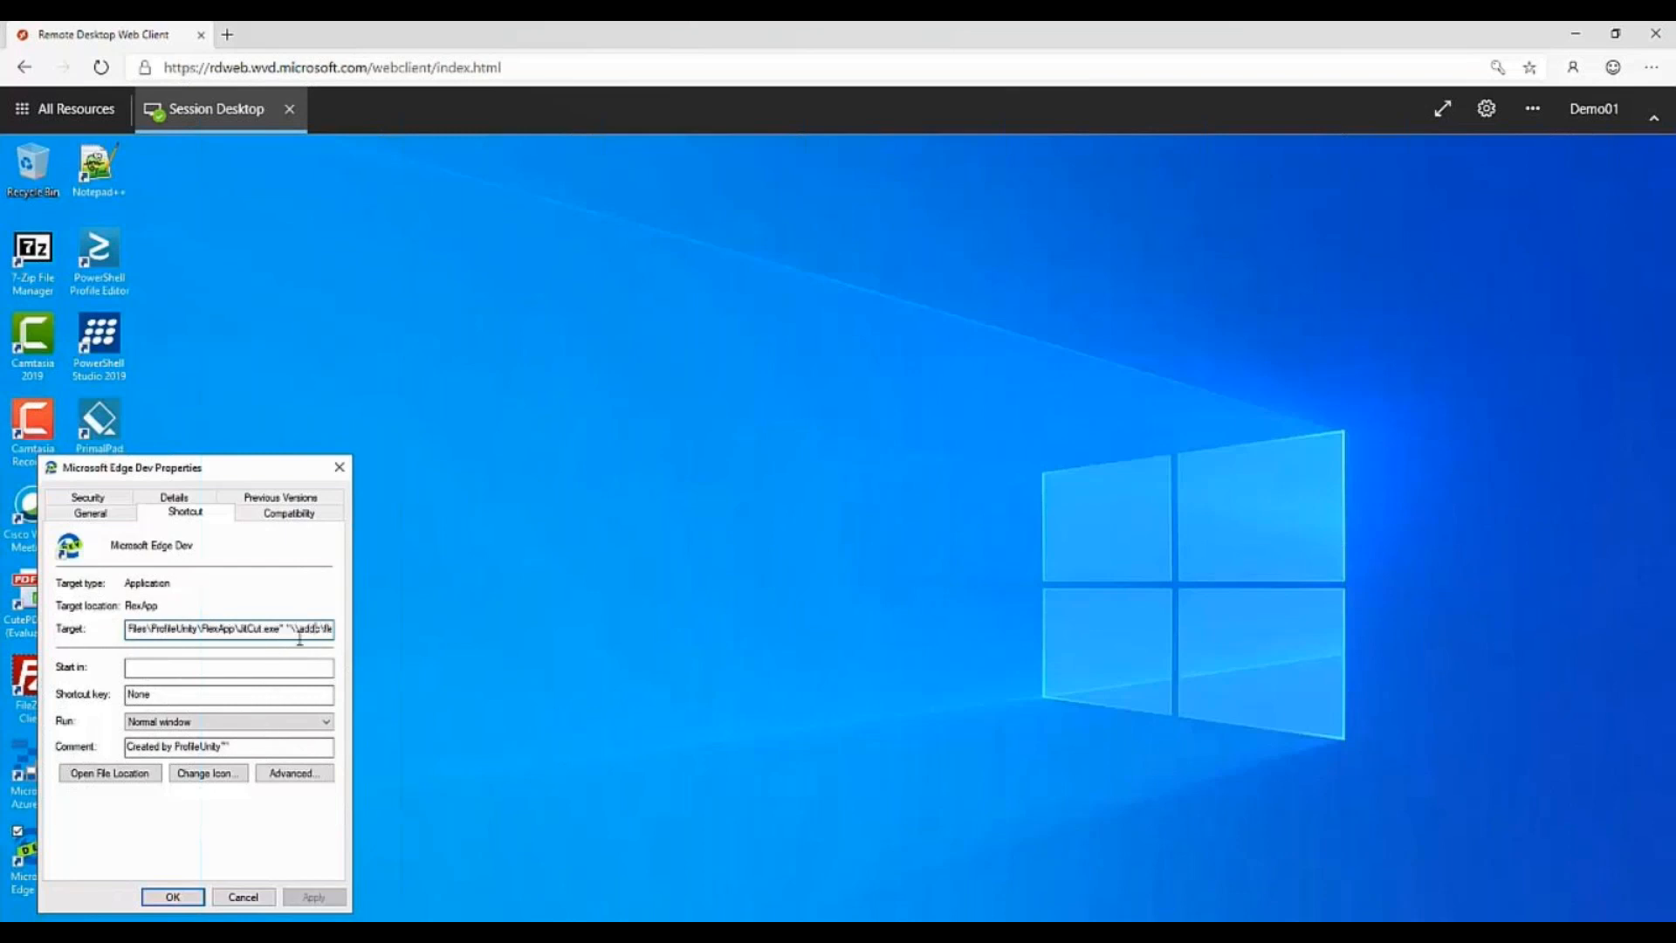
key("Escape")
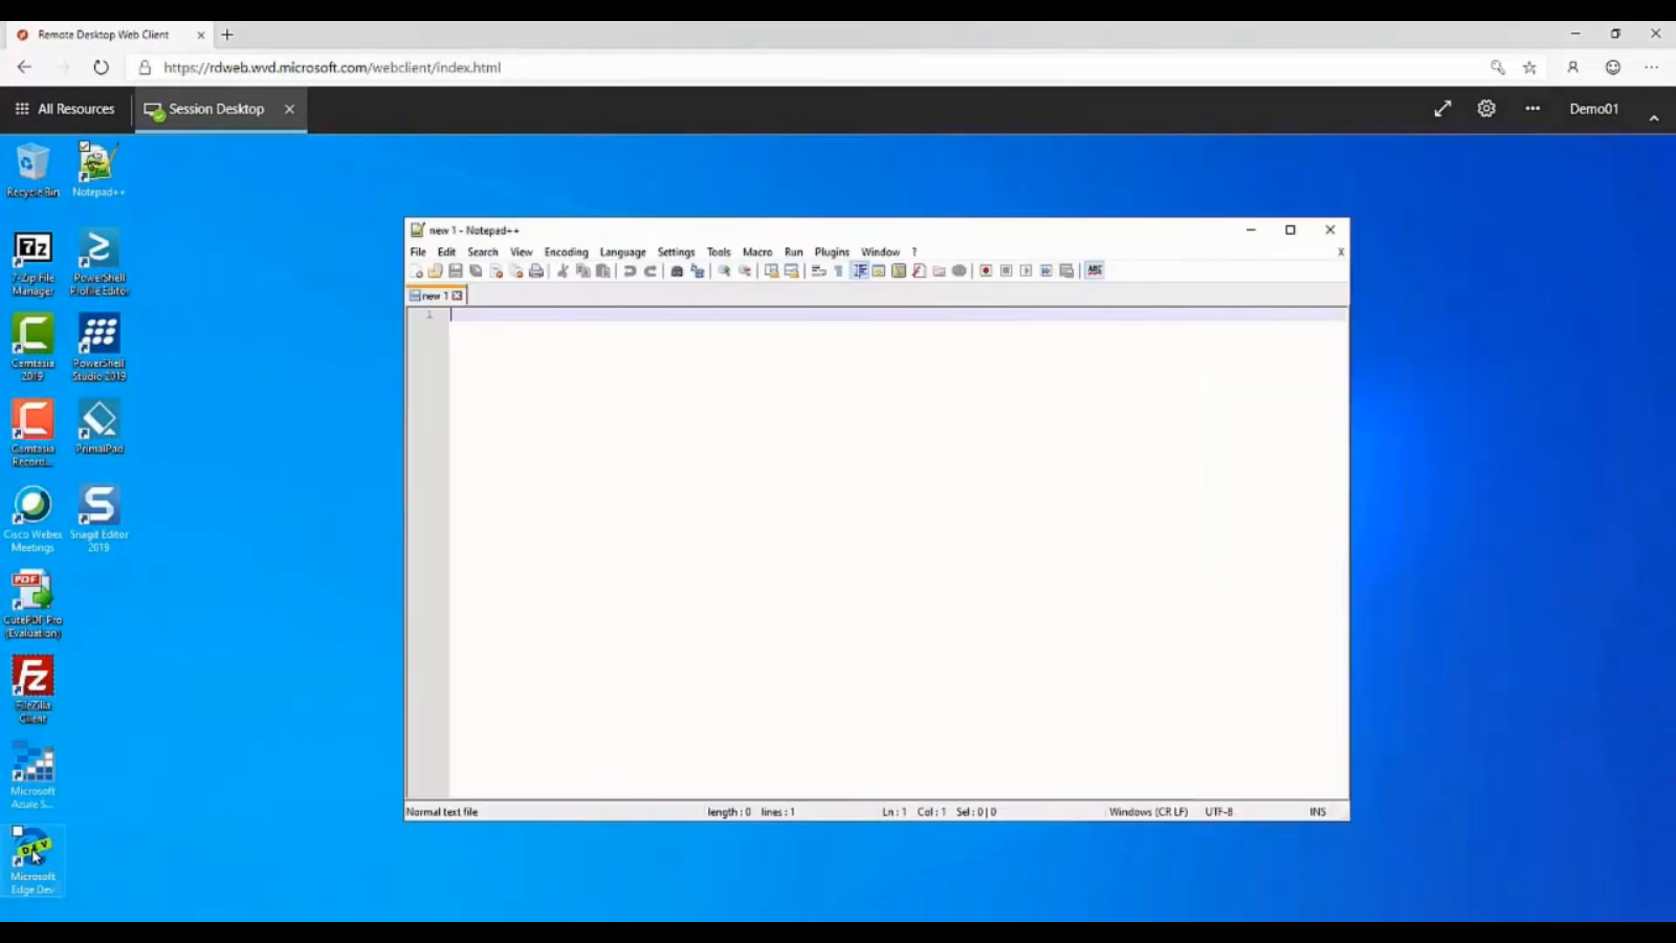
Launch Microsoft Edge Dev from its desktop shortcut, and close it along with the empty Notepad++ window.
left_click(35, 856)
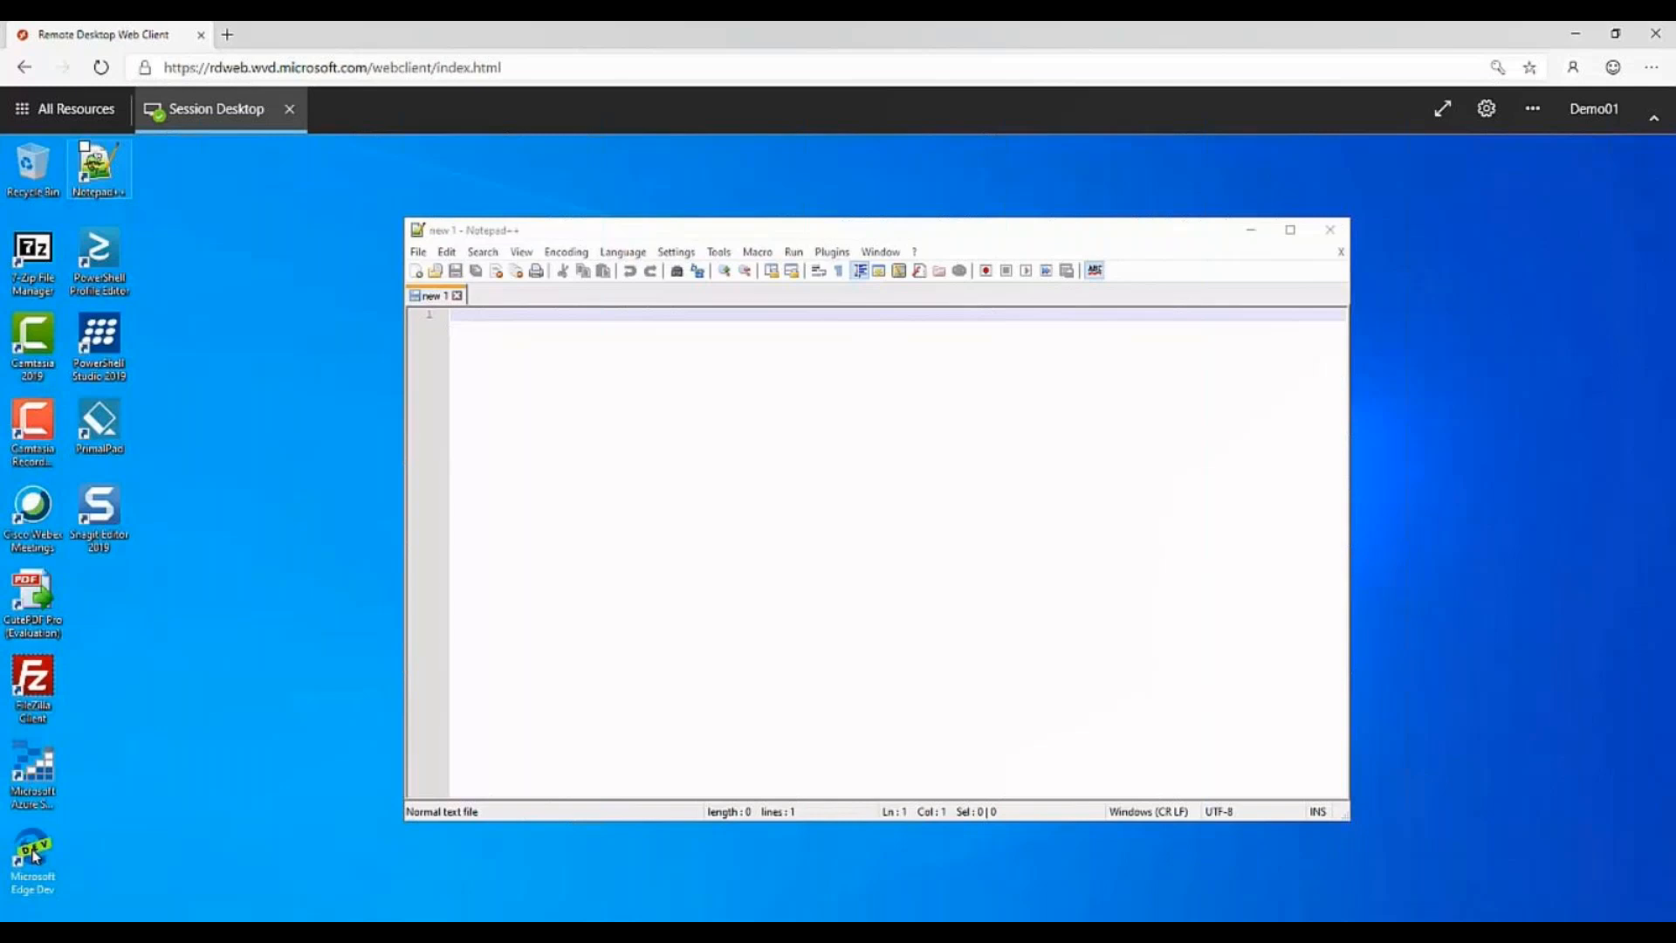
double_click(33, 855)
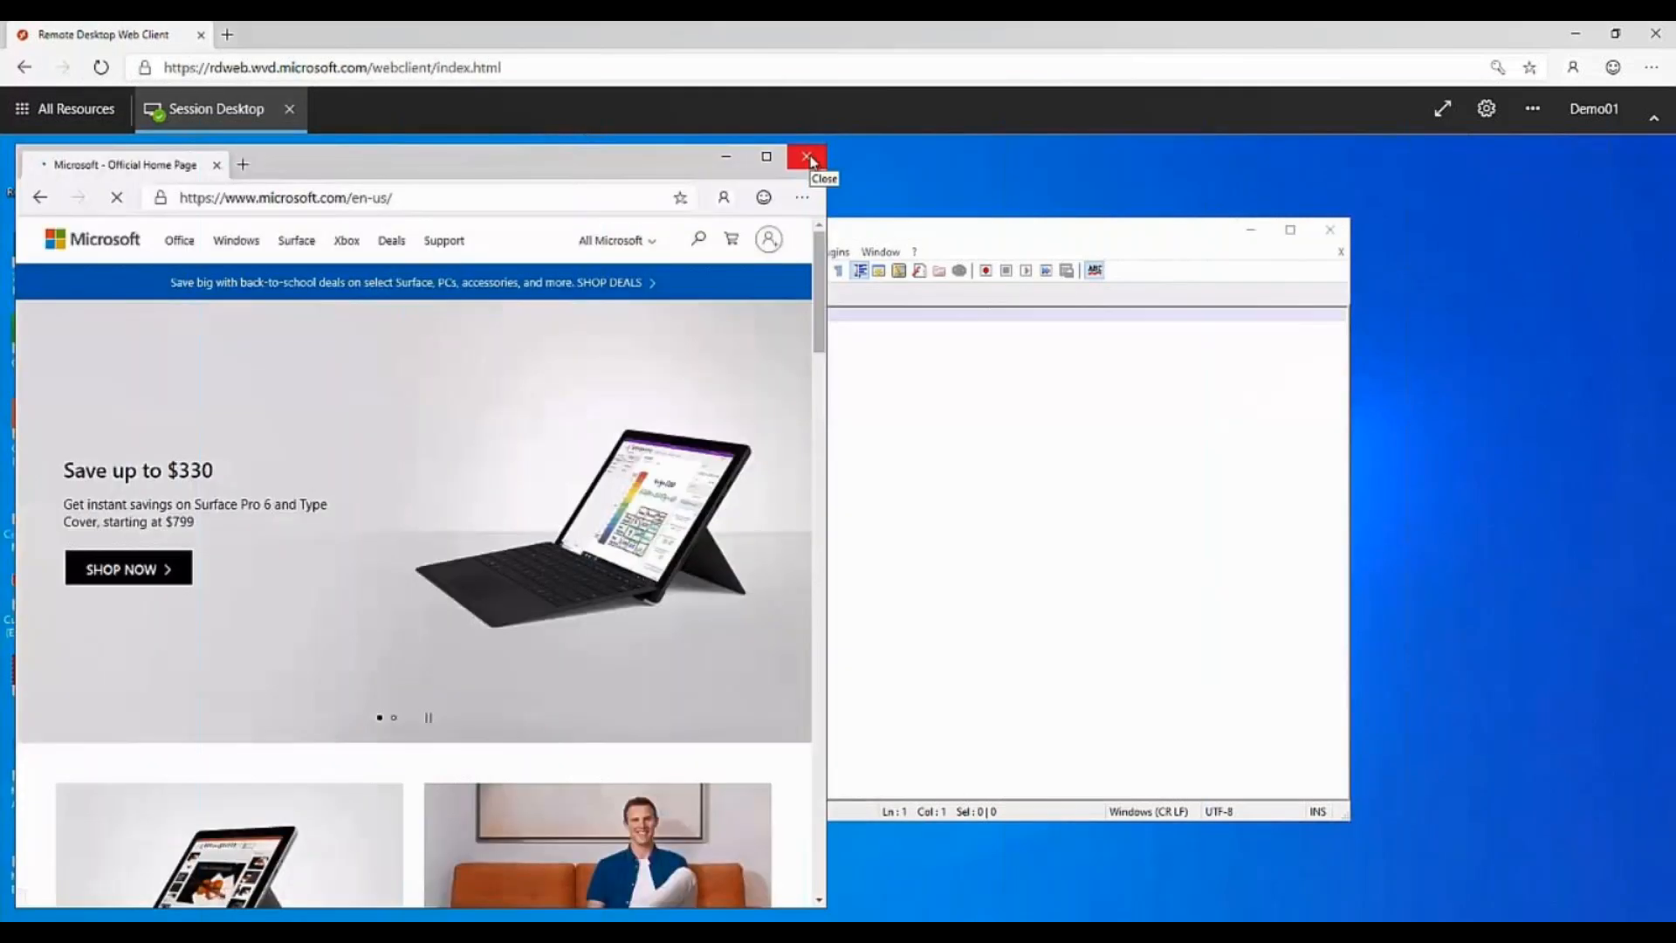
left_click(810, 159)
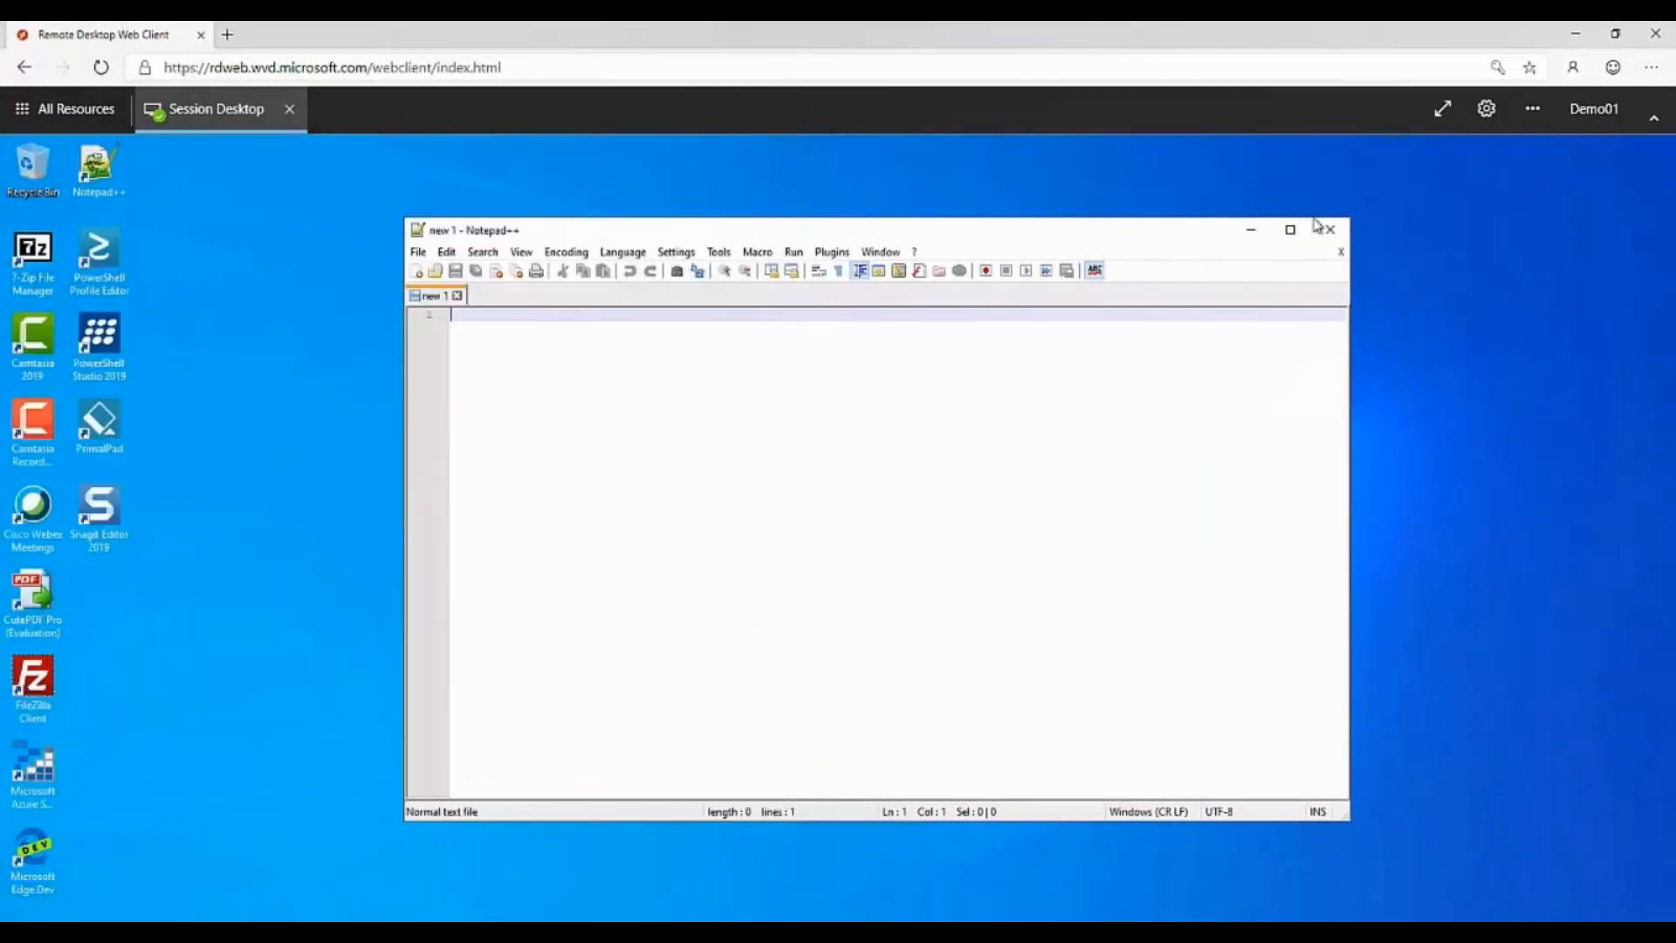
left_click(1330, 231)
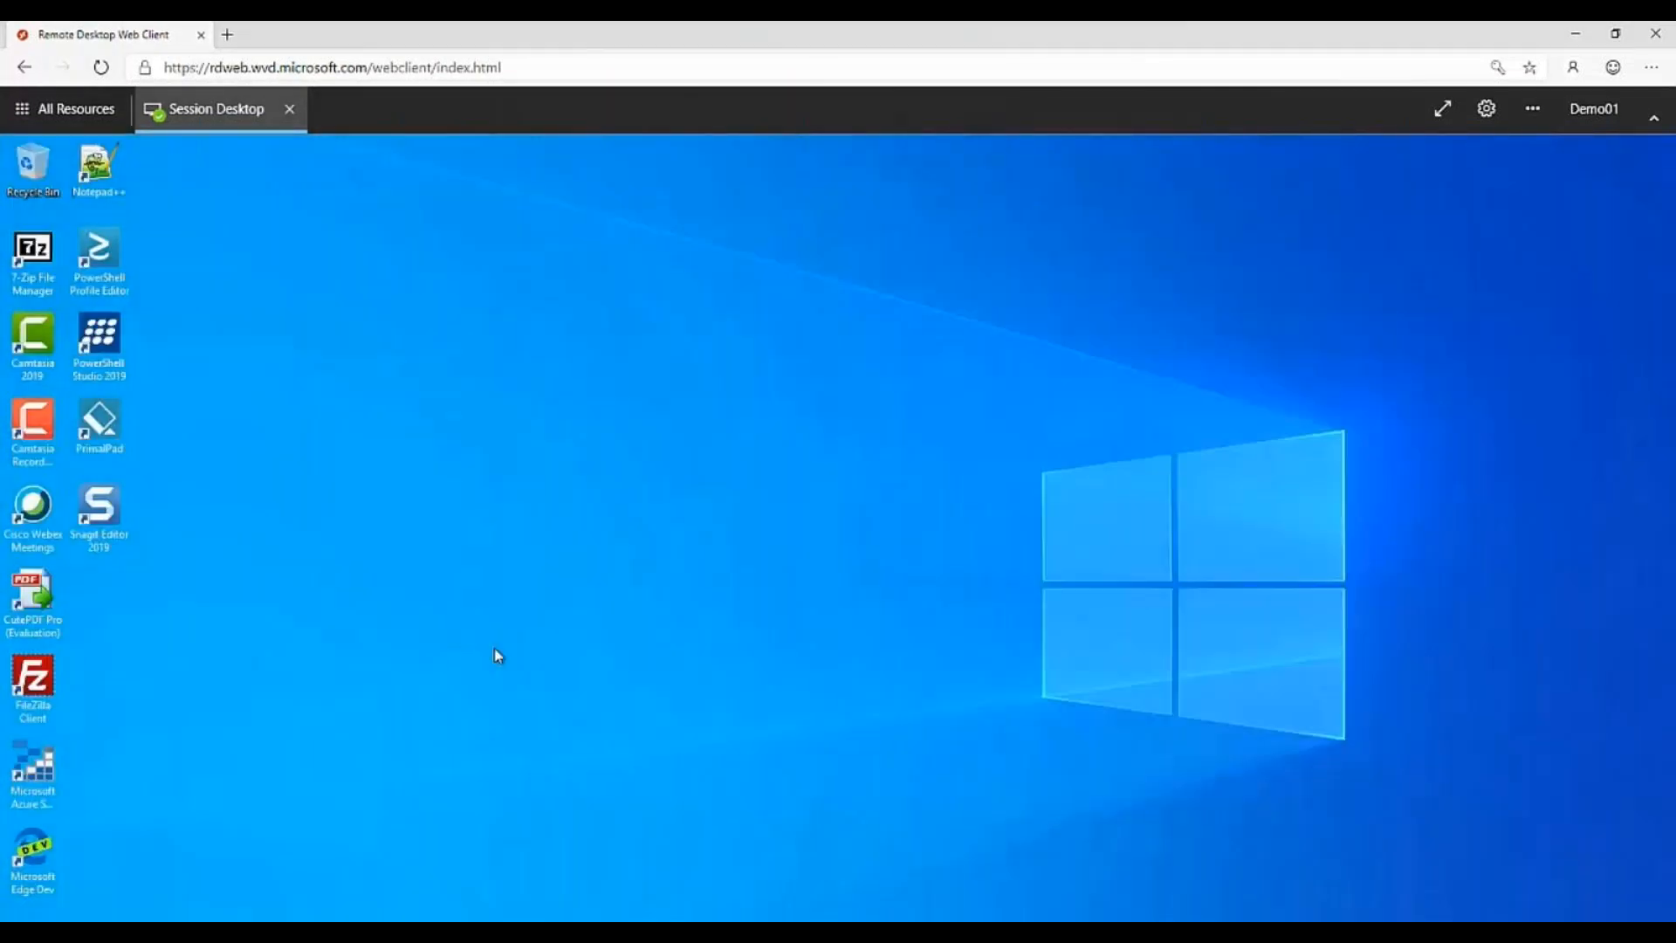
Launch Cisco Webex Meetings from the desktop and sign in with the account's e-mail address.
left_click(26, 517)
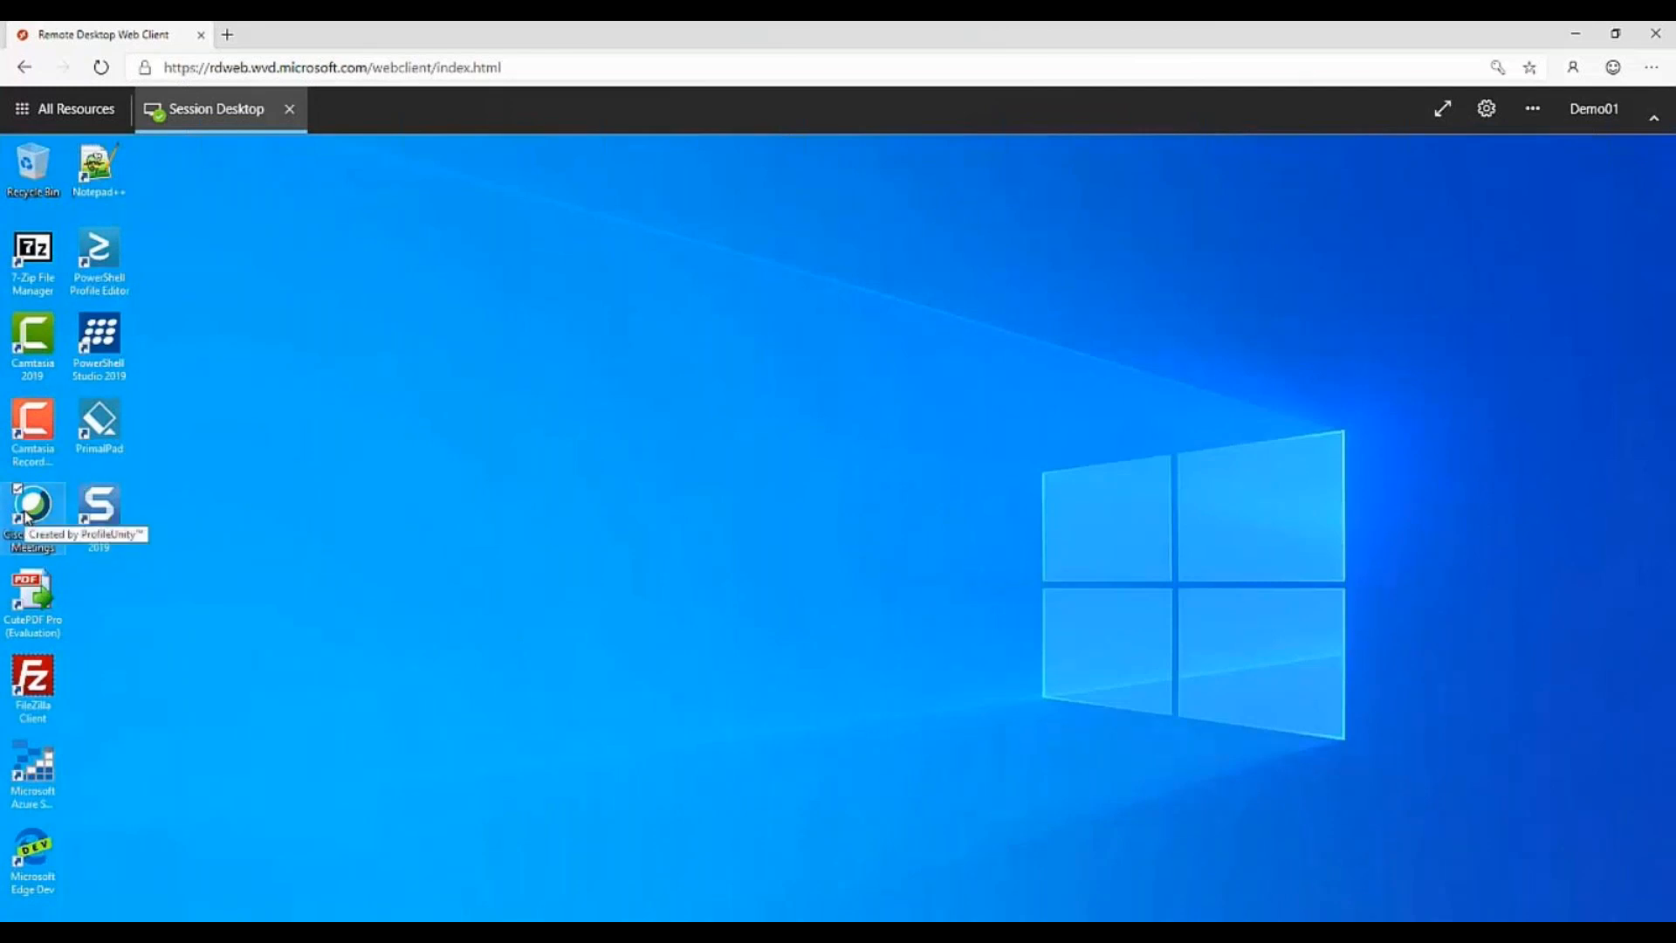
double_click(26, 517)
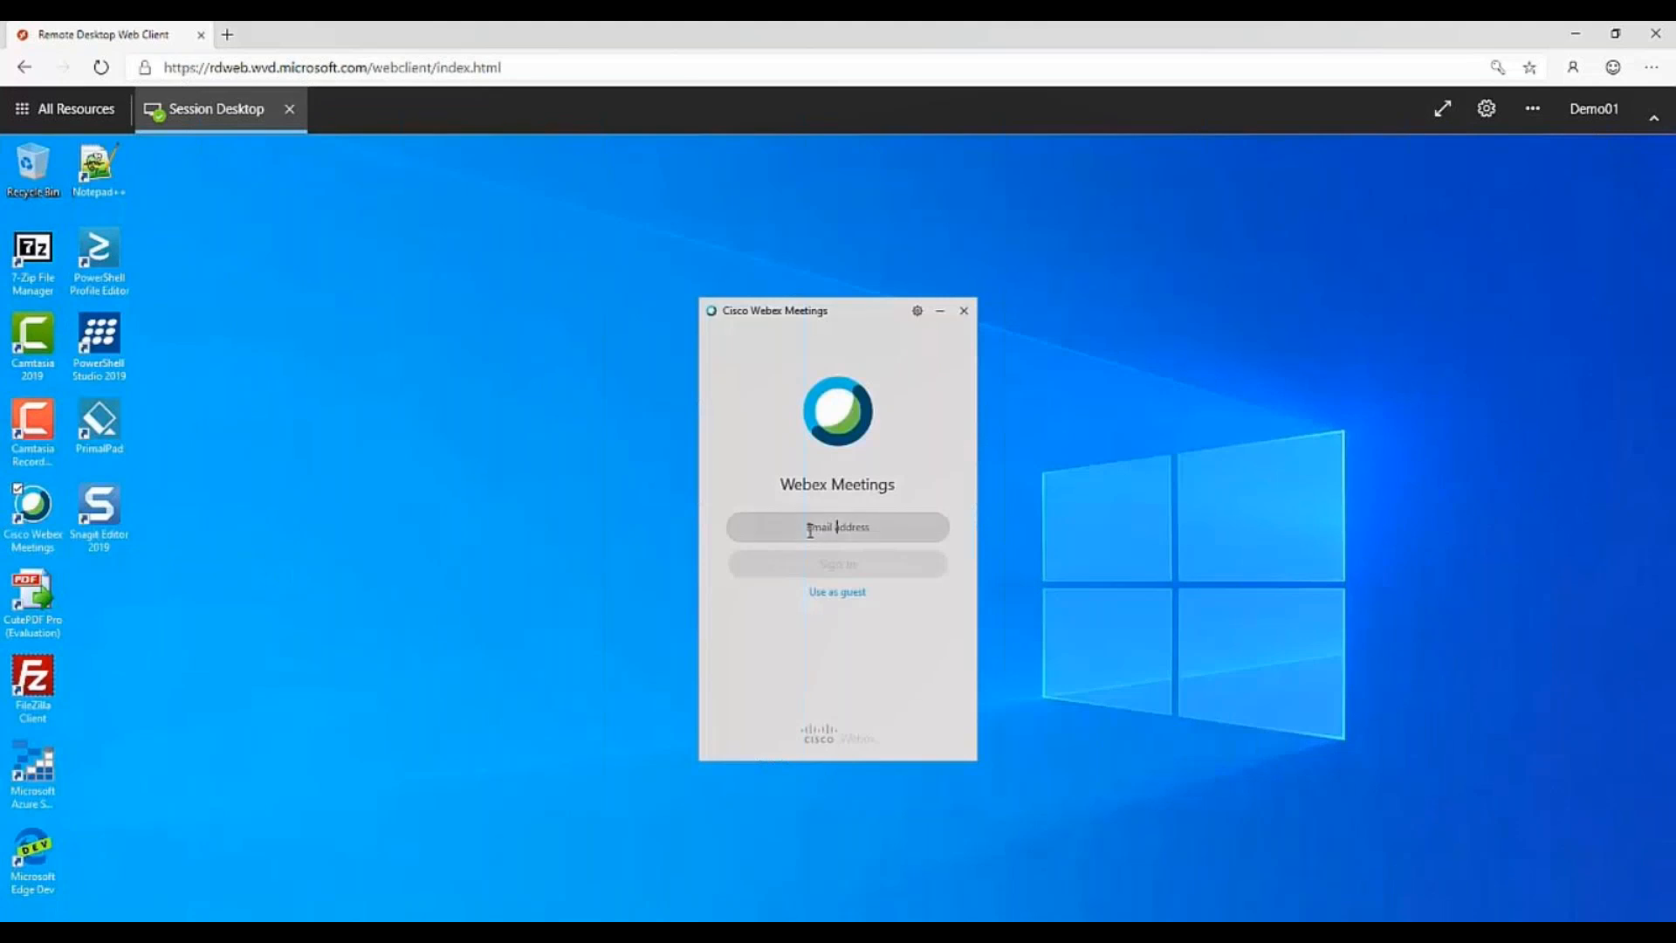
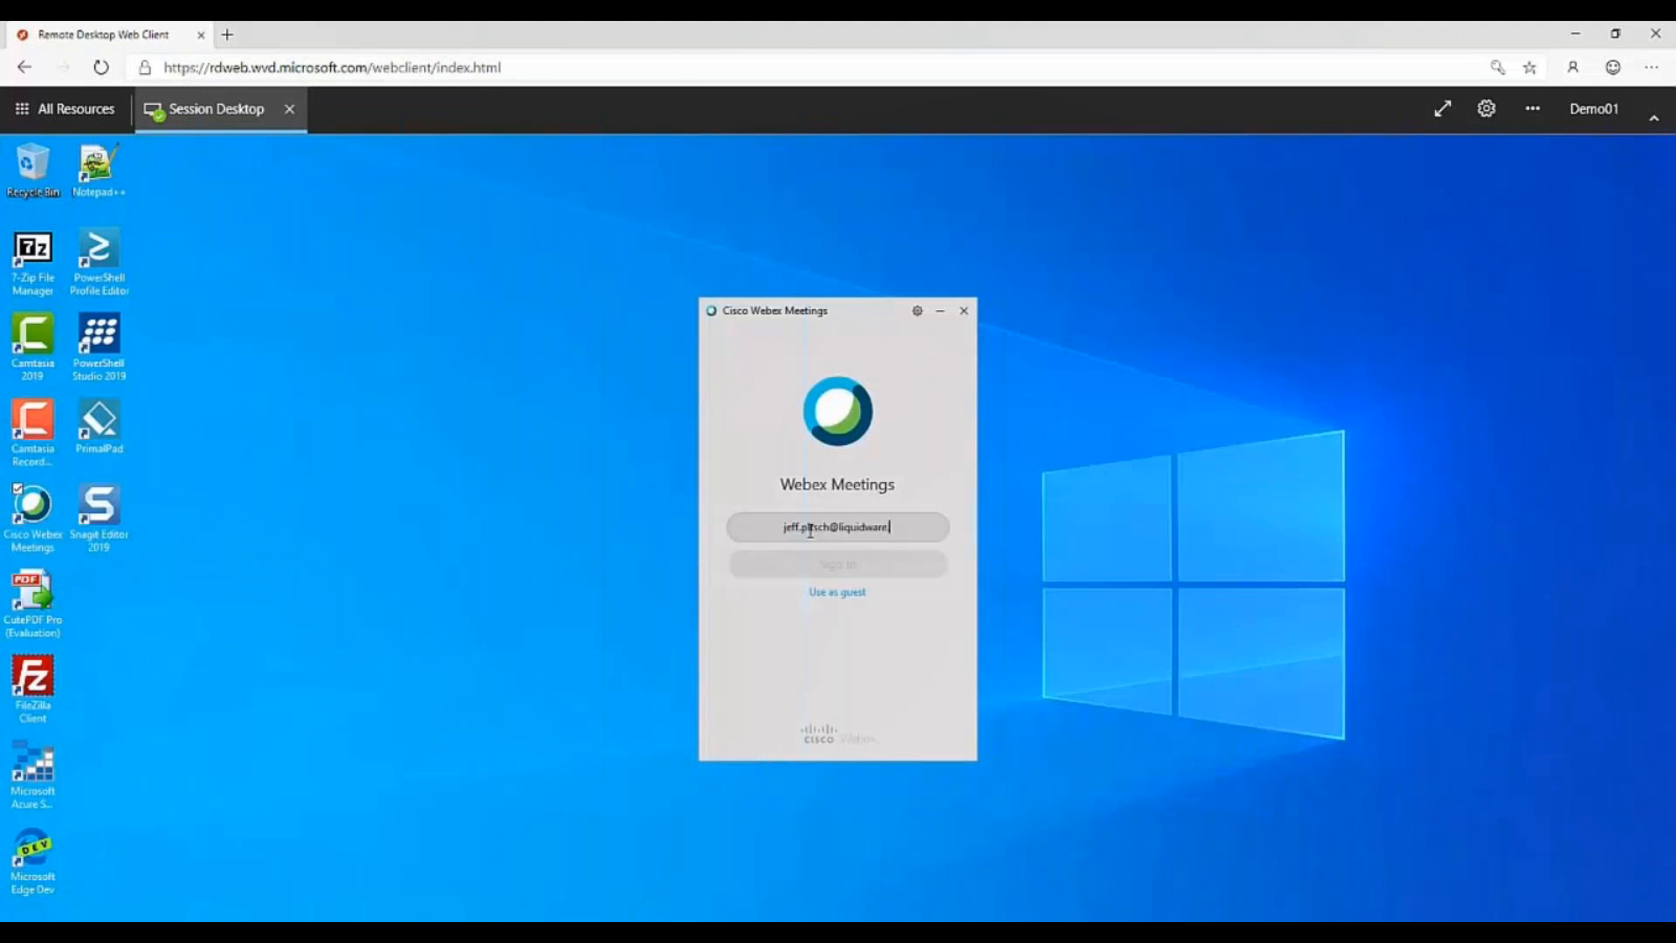
left_click(858, 566)
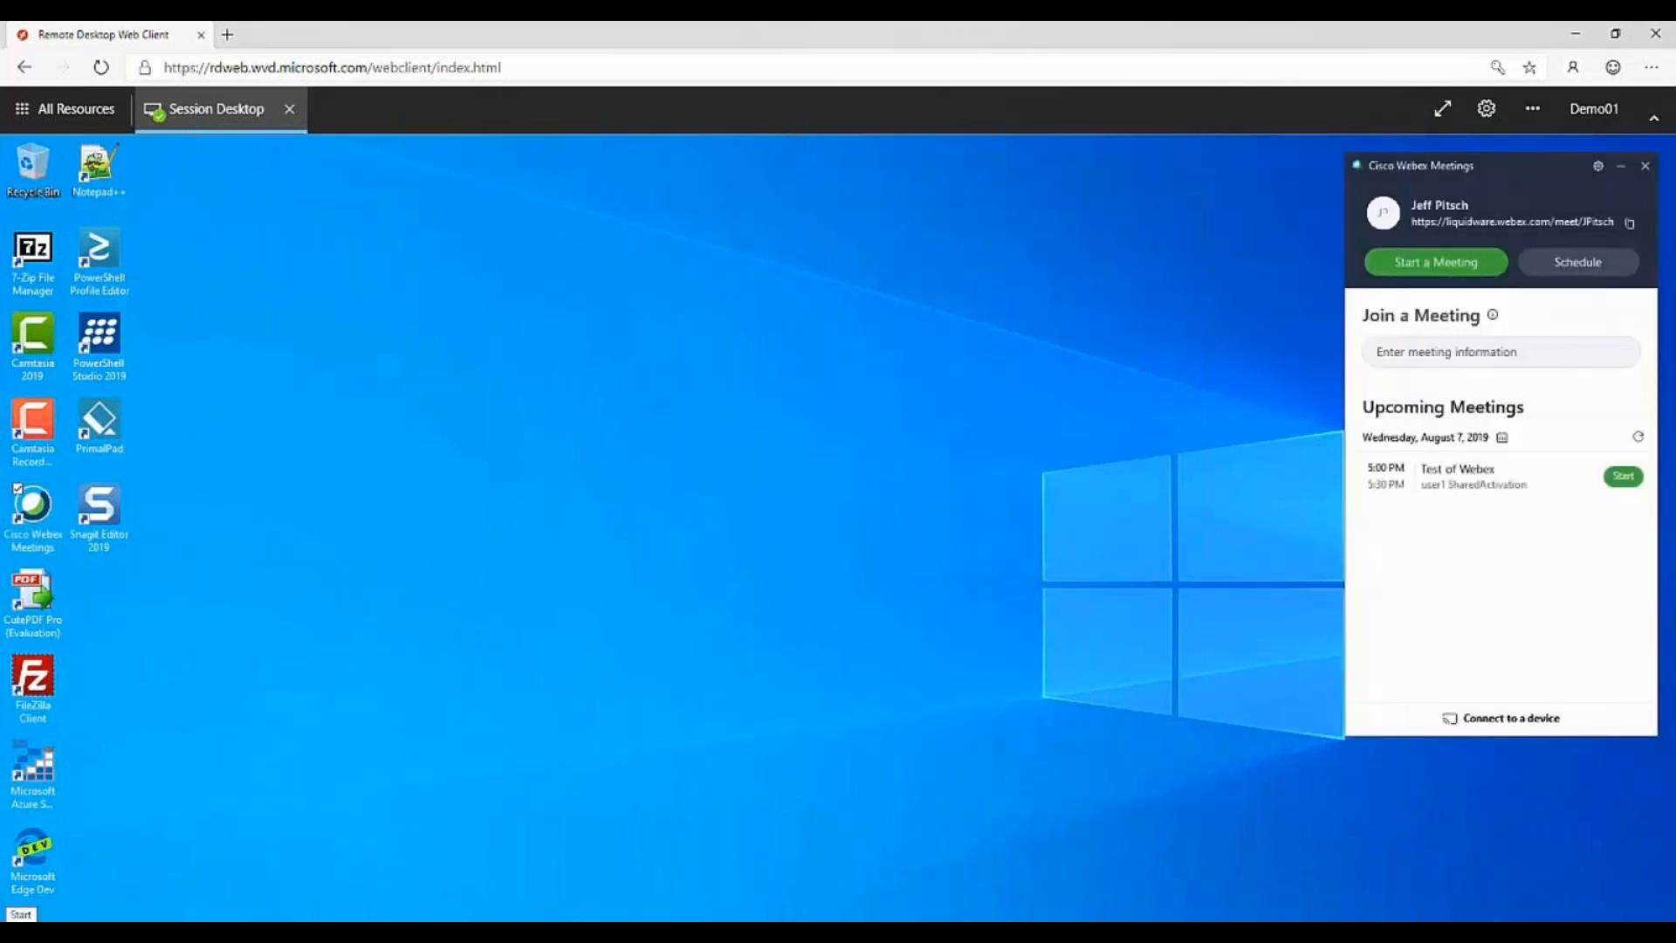
Open Outlook in the remote session to show the mailbox.
left_click(21, 914)
left_click(319, 567)
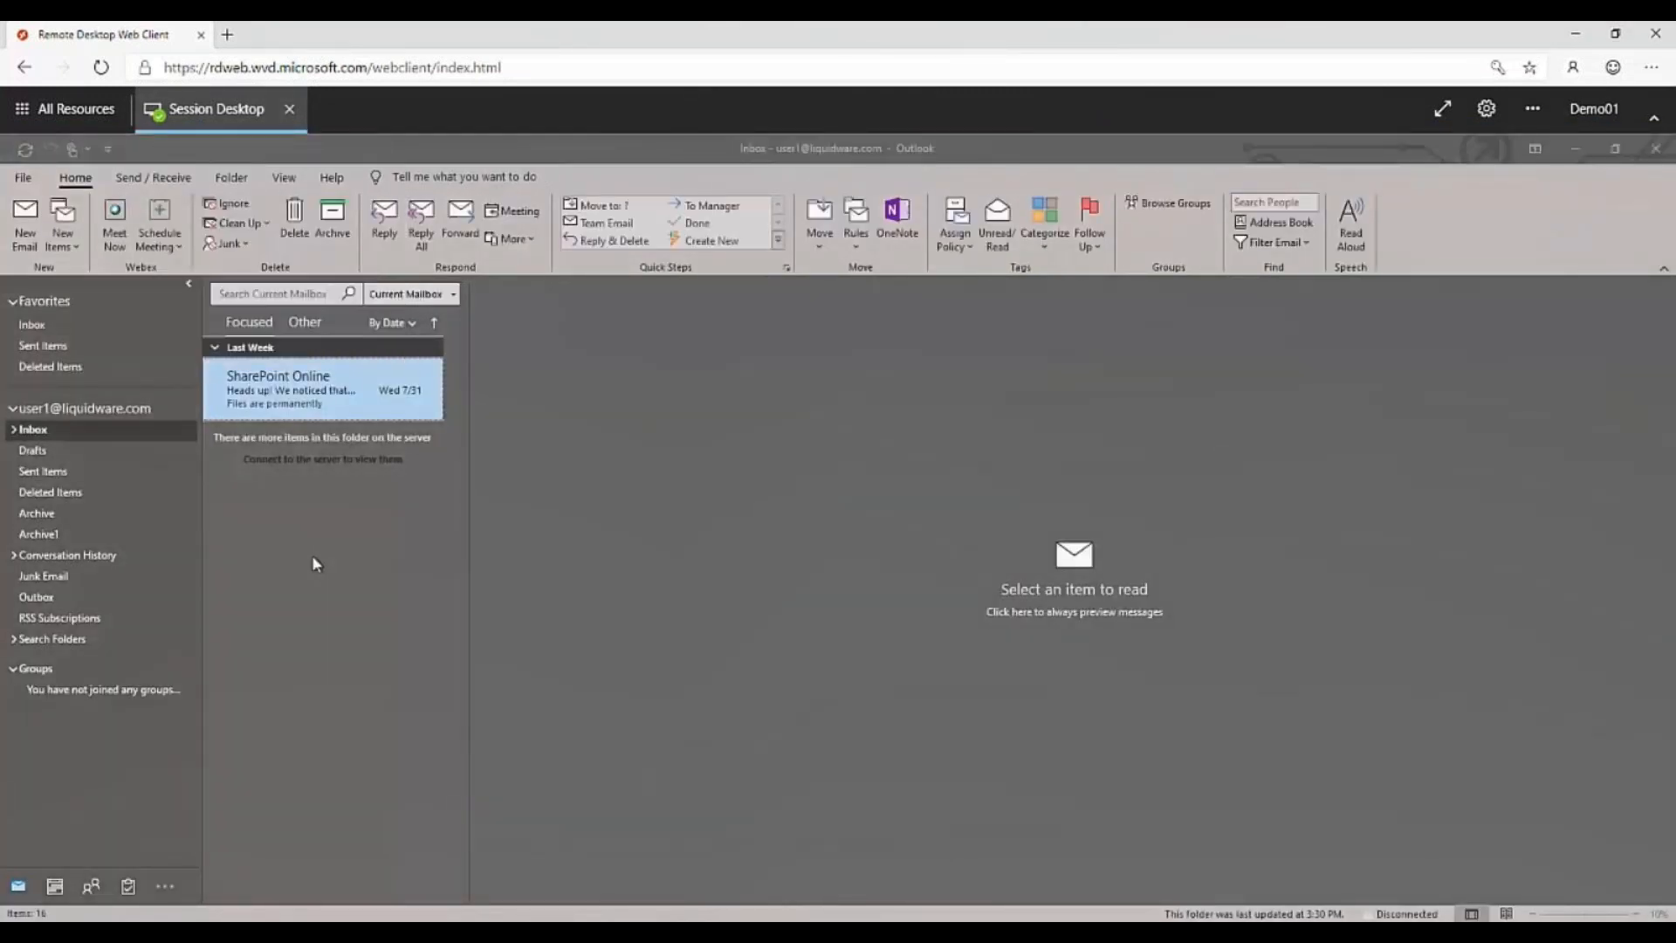
Switch Outlook to the calendar and create a new scheduled Webex meeting, accepting the default Webex settings.
left_click(55, 889)
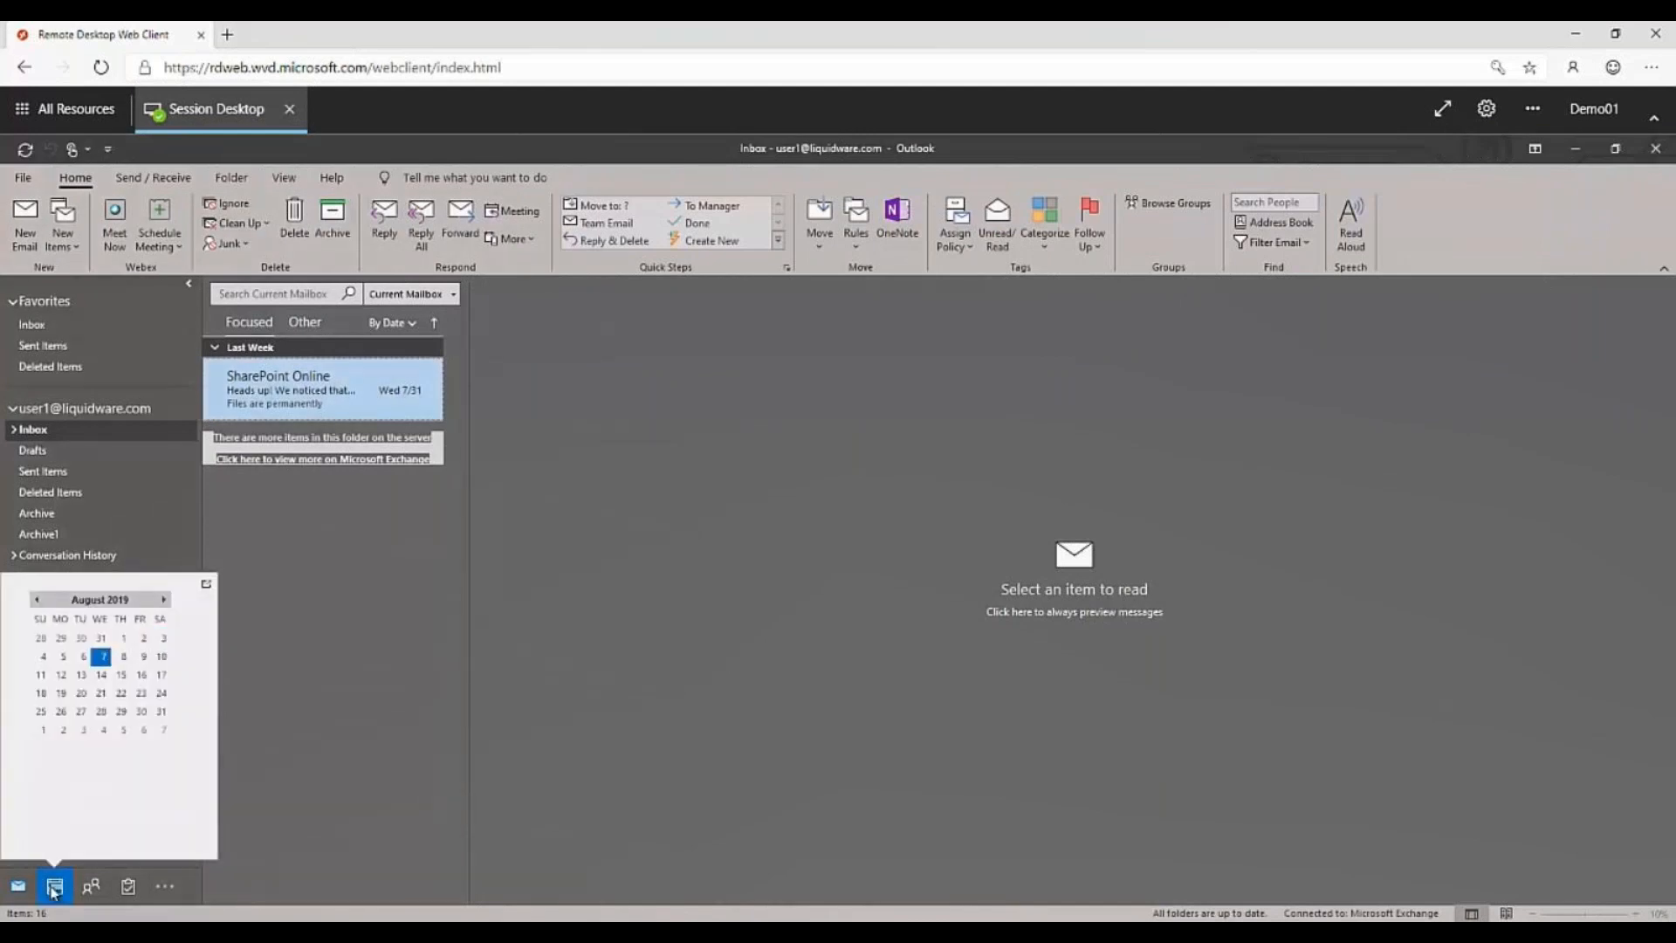
left_click(54, 889)
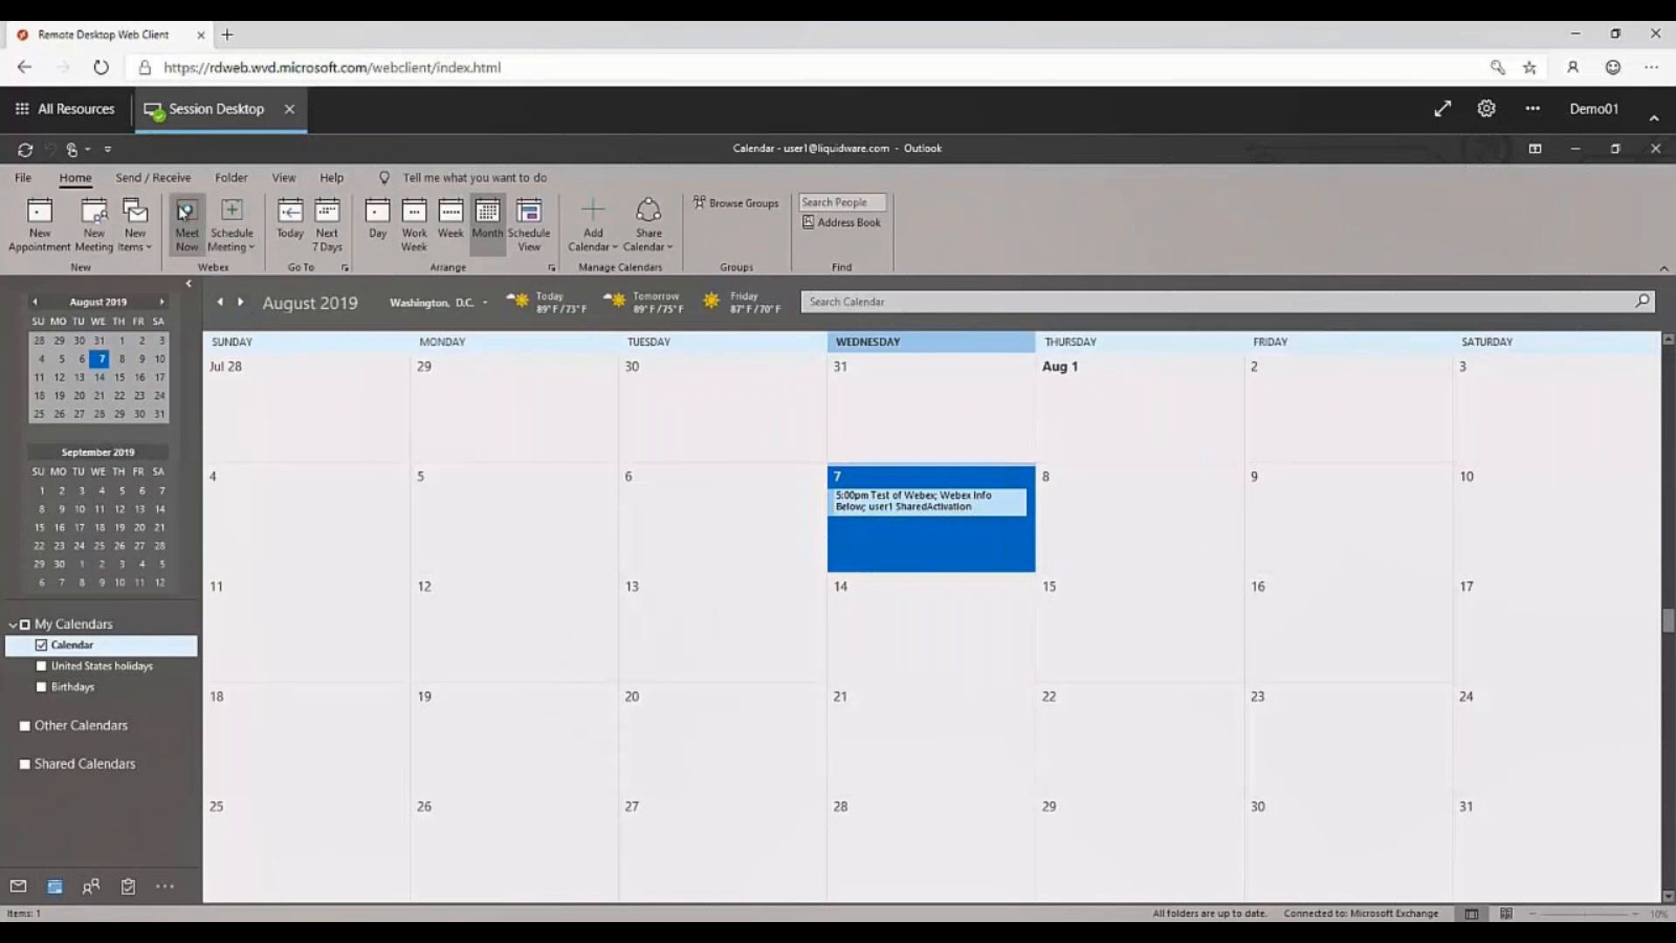
left_click(231, 214)
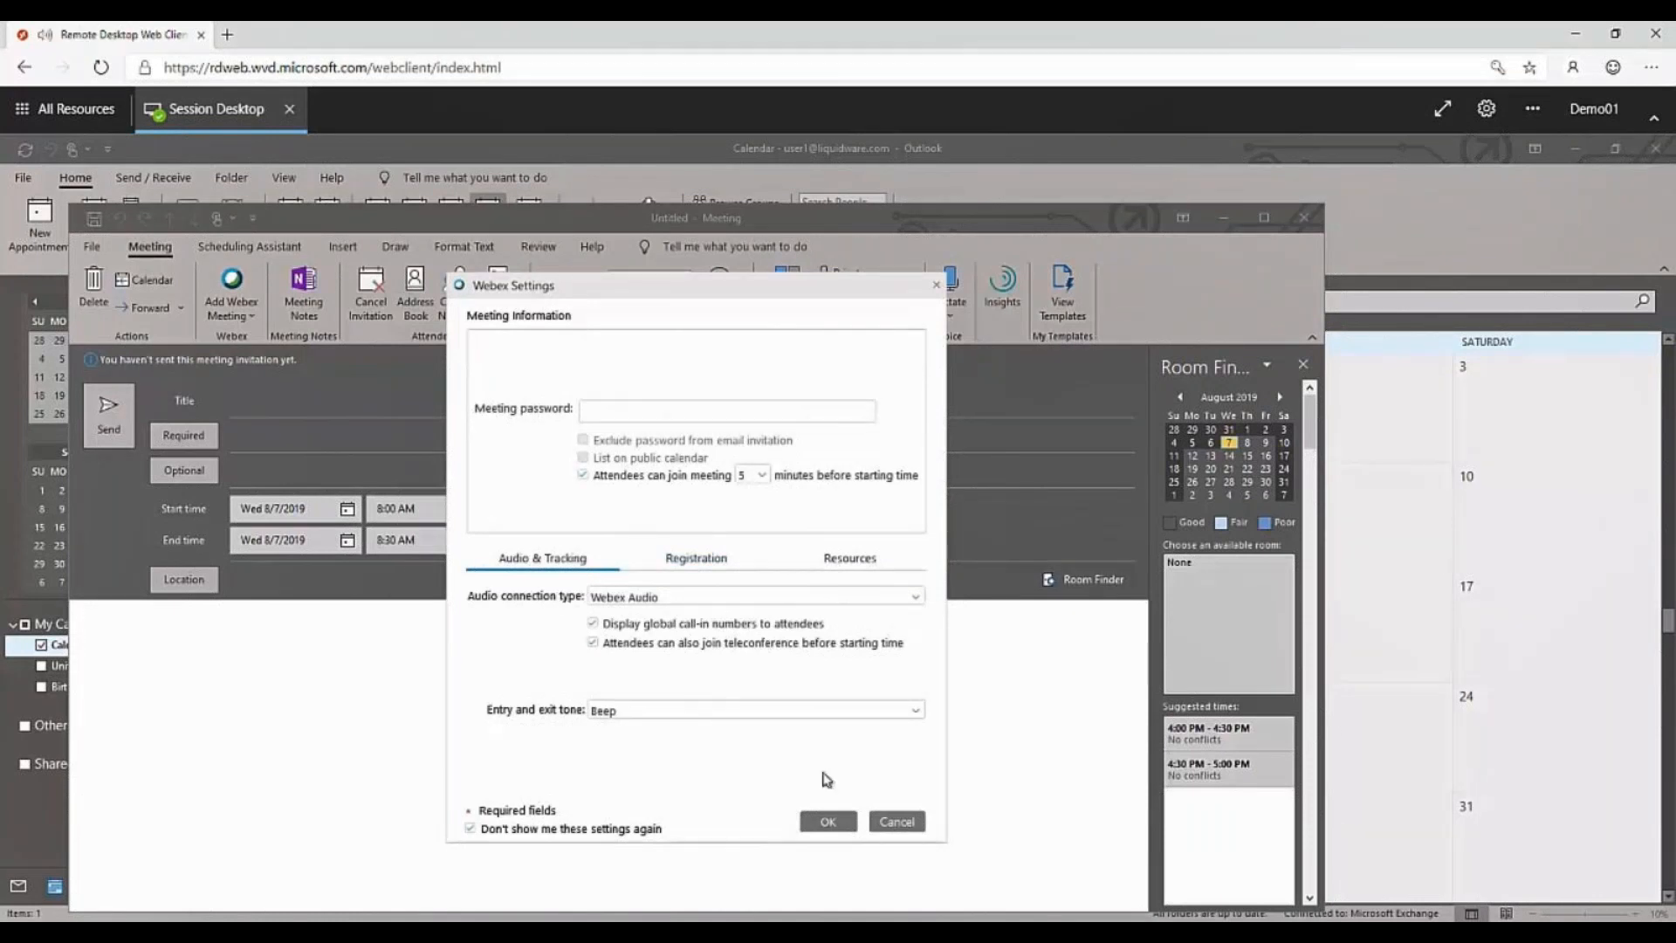
left_click(828, 822)
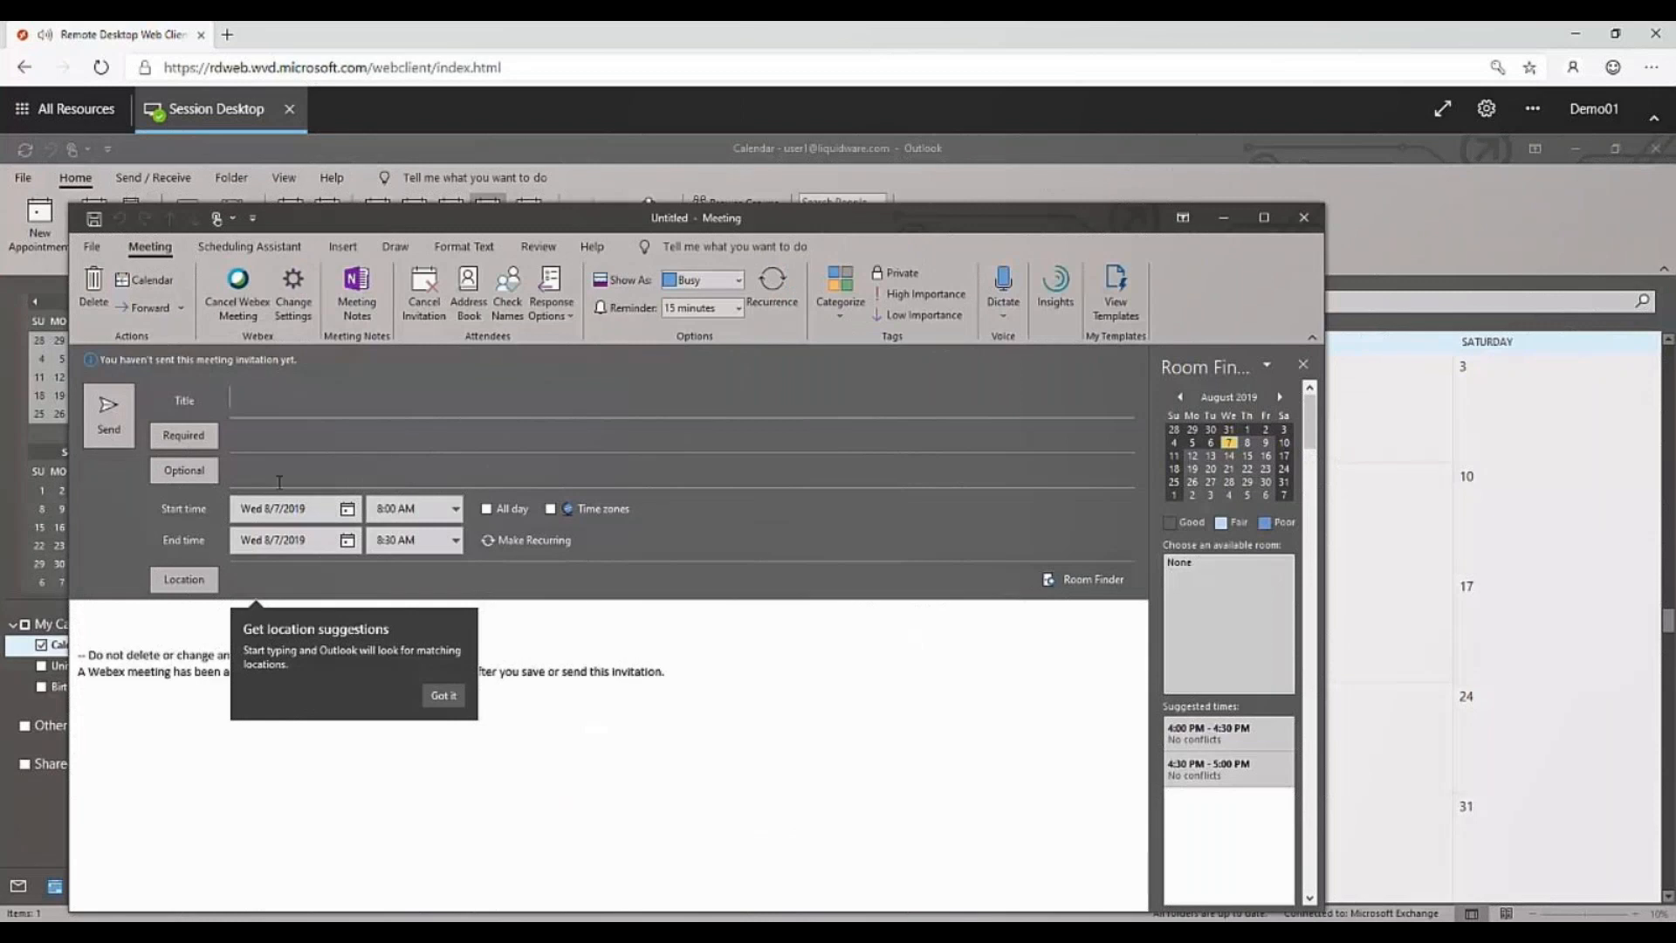
Set the meeting's start to Thursday 8/8/2019 at 1:00 PM.
left_click(288, 509)
left_click(347, 508)
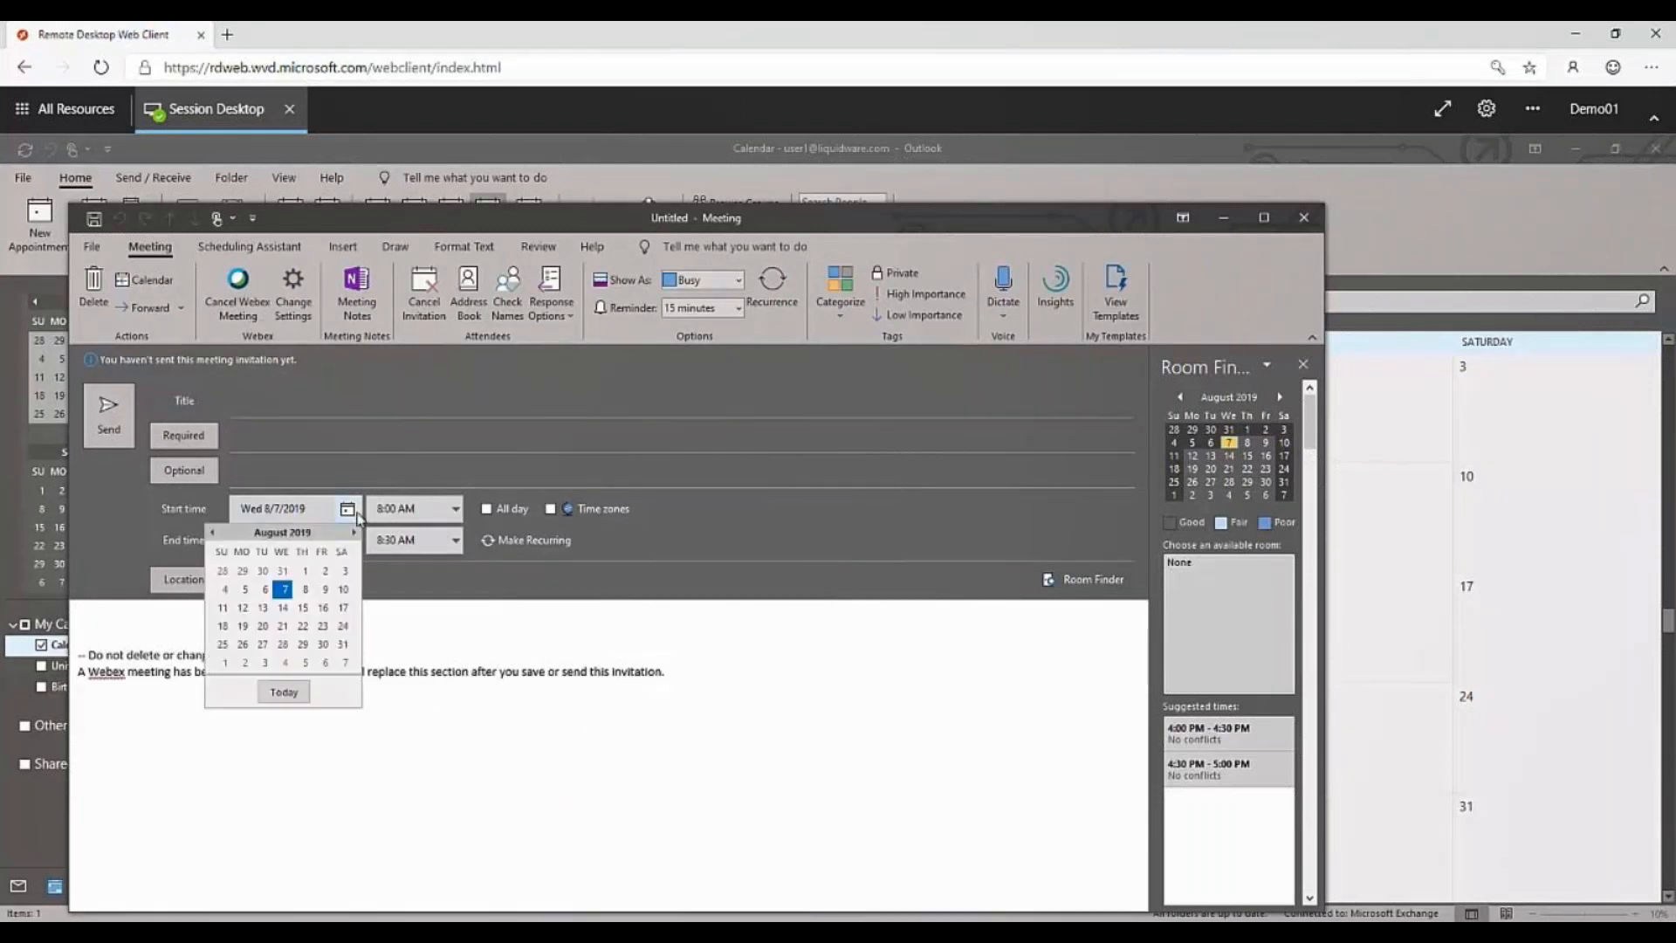
left_click(306, 589)
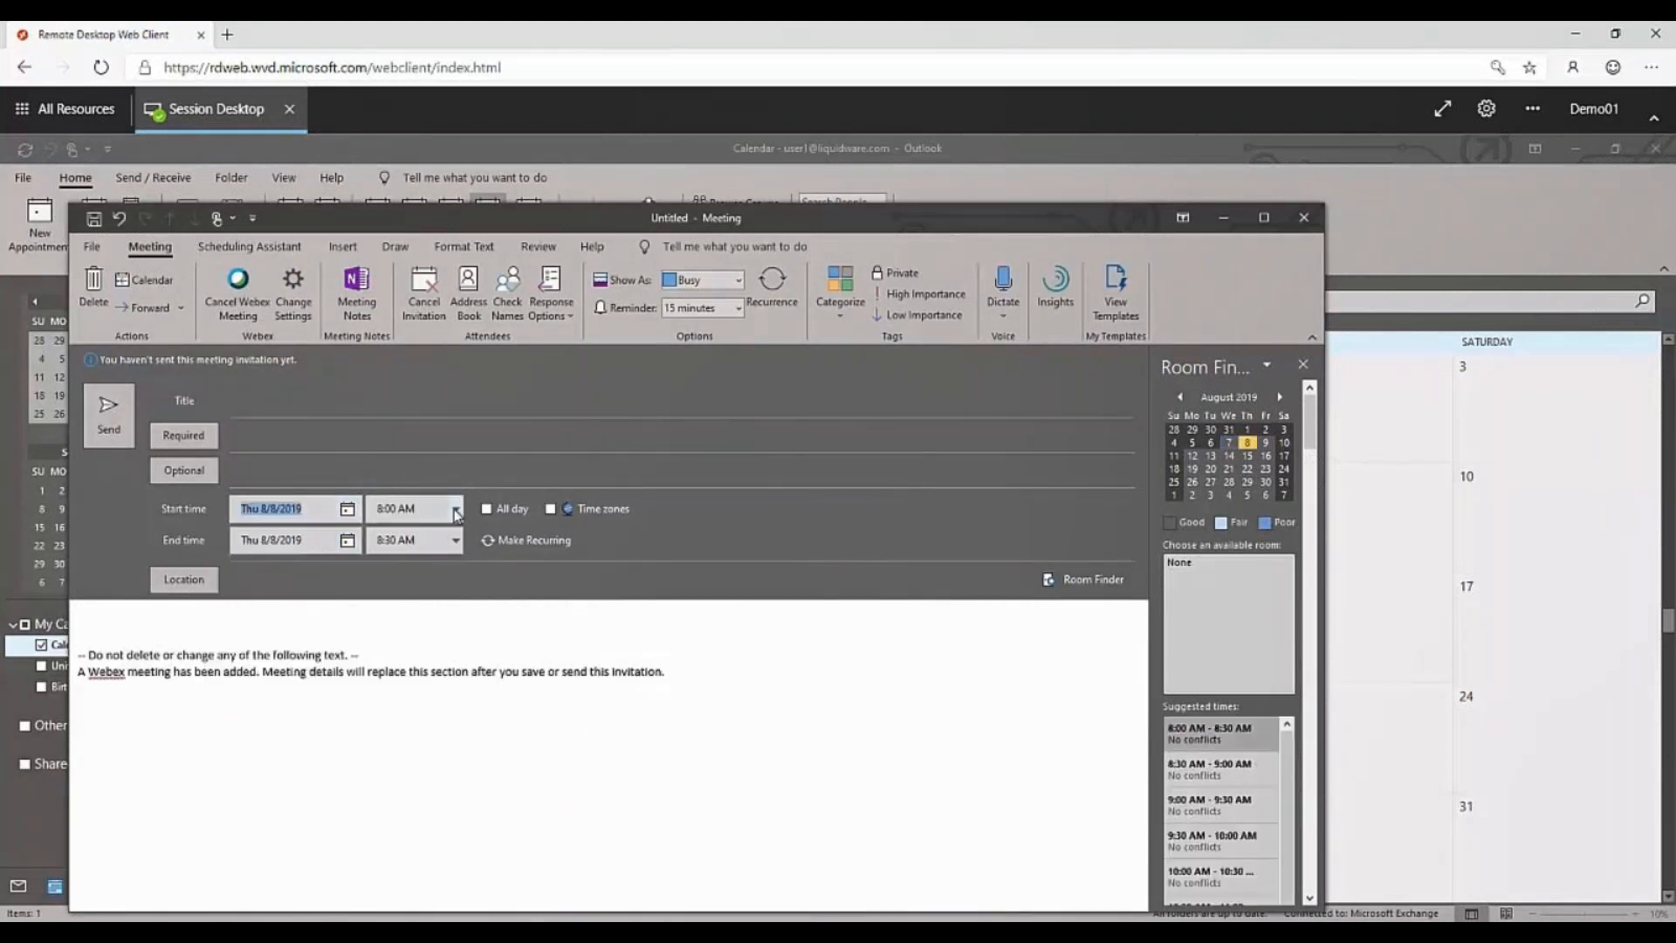
left_click(455, 509)
scroll(409, 607, "down", 2)
left_click(408, 576)
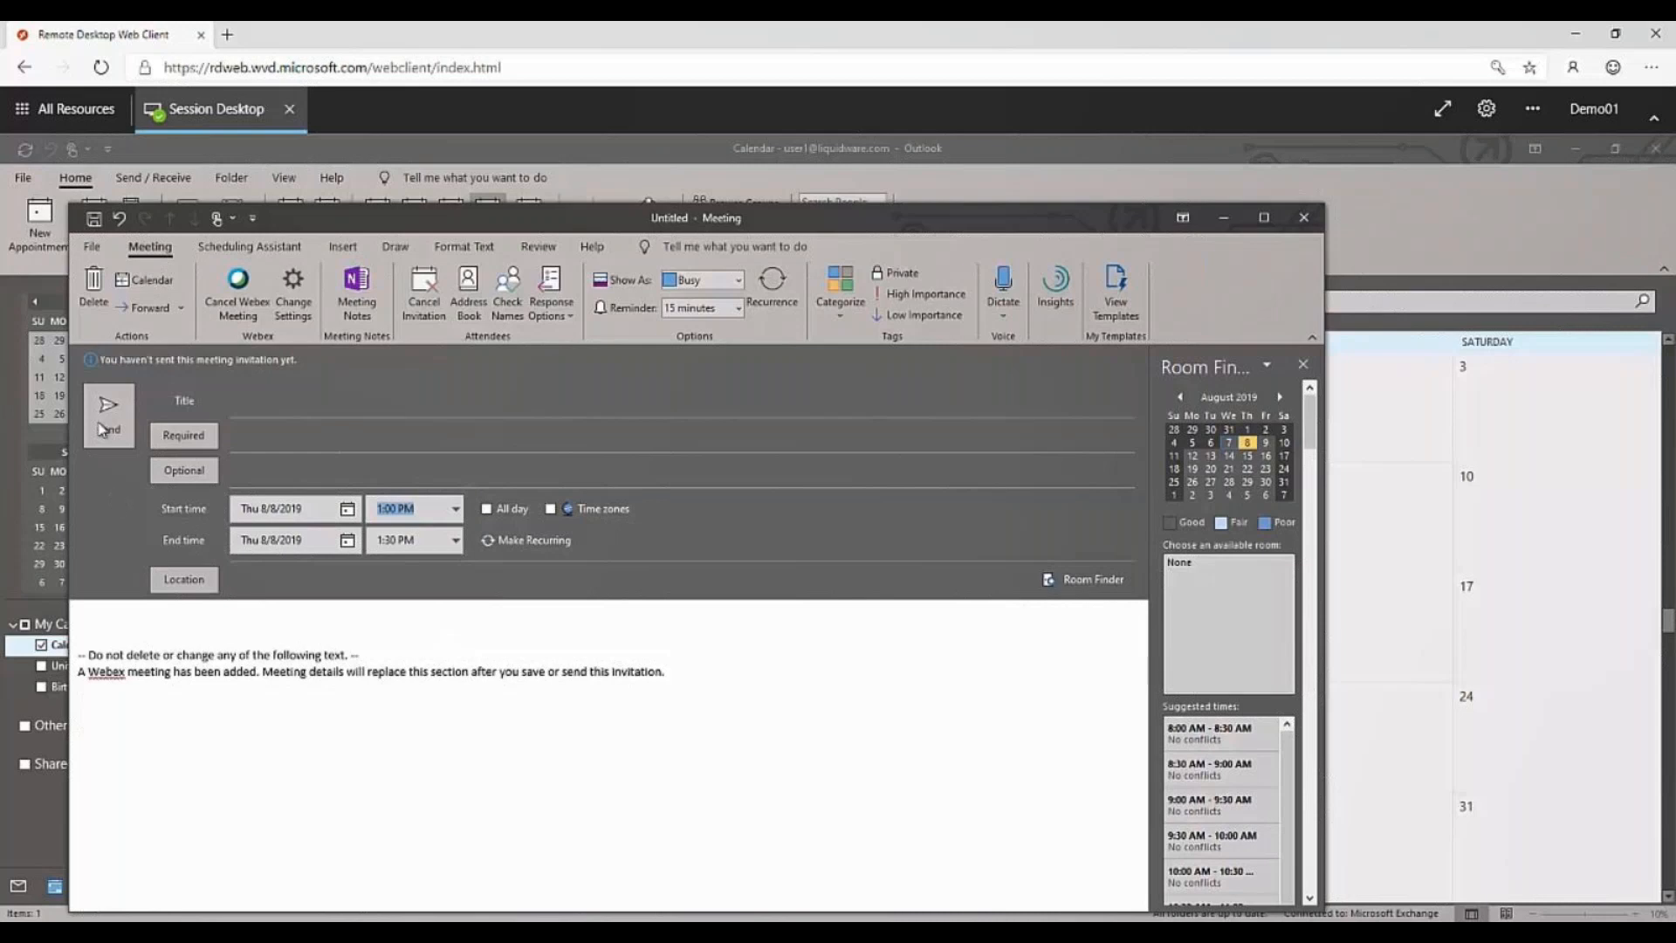
Title the meeting "This is a test of plug-in integration with Office" and enter the invitee's full name as required attendee.
left_click(279, 399)
type("This i")
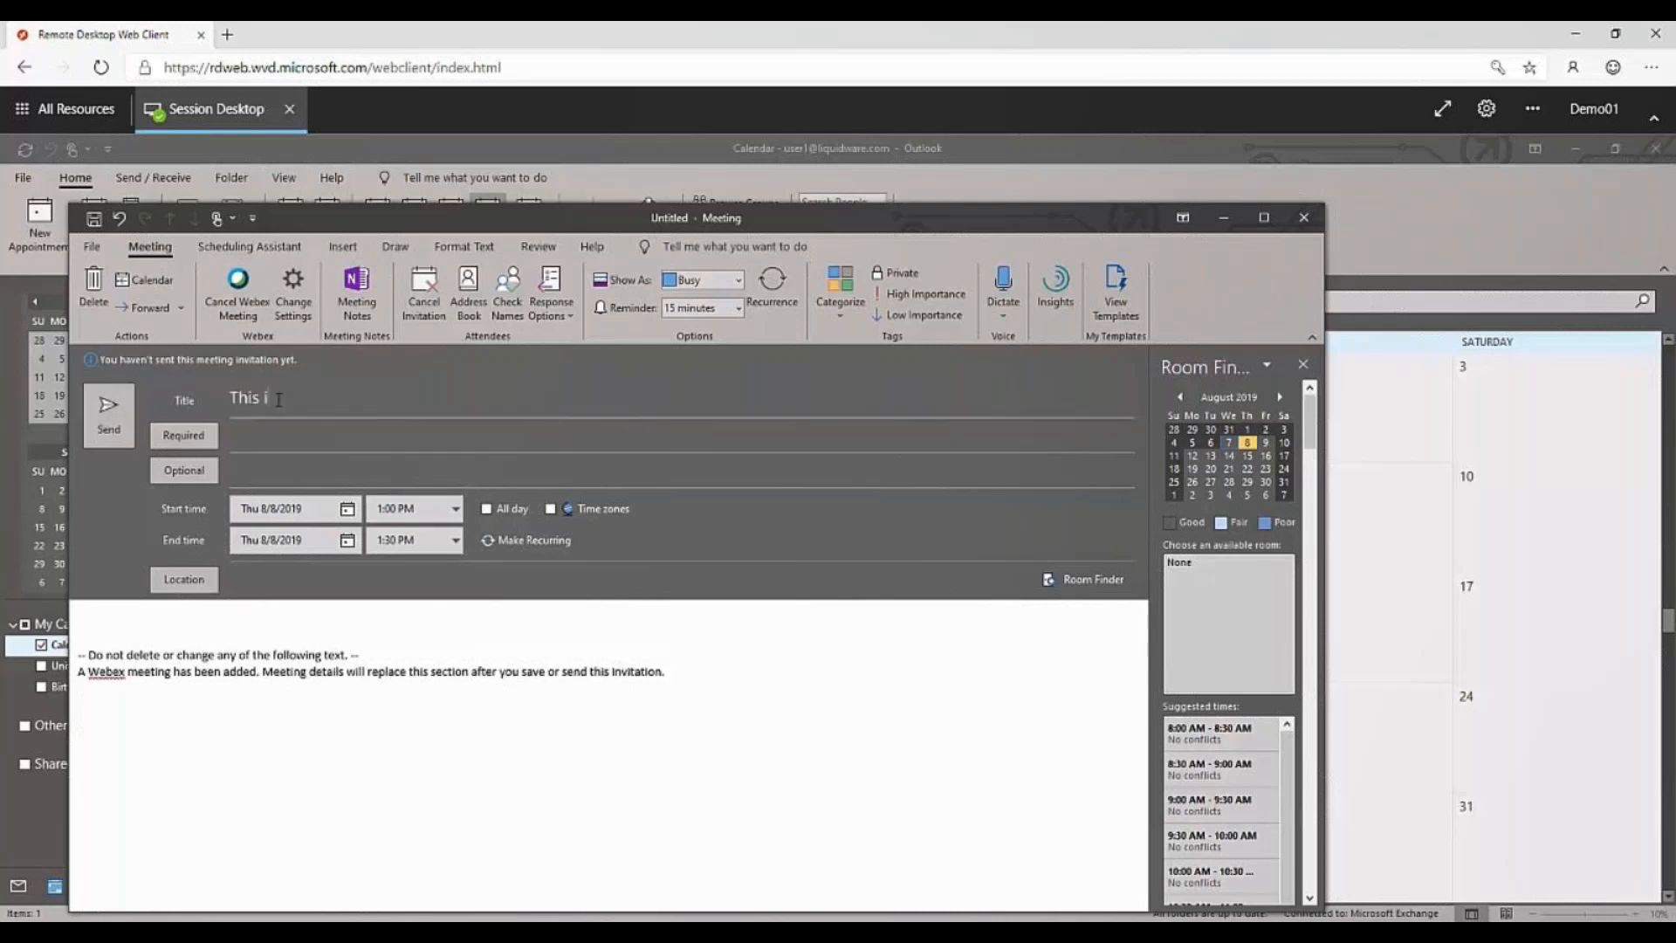
type("s a test of plug-in integ")
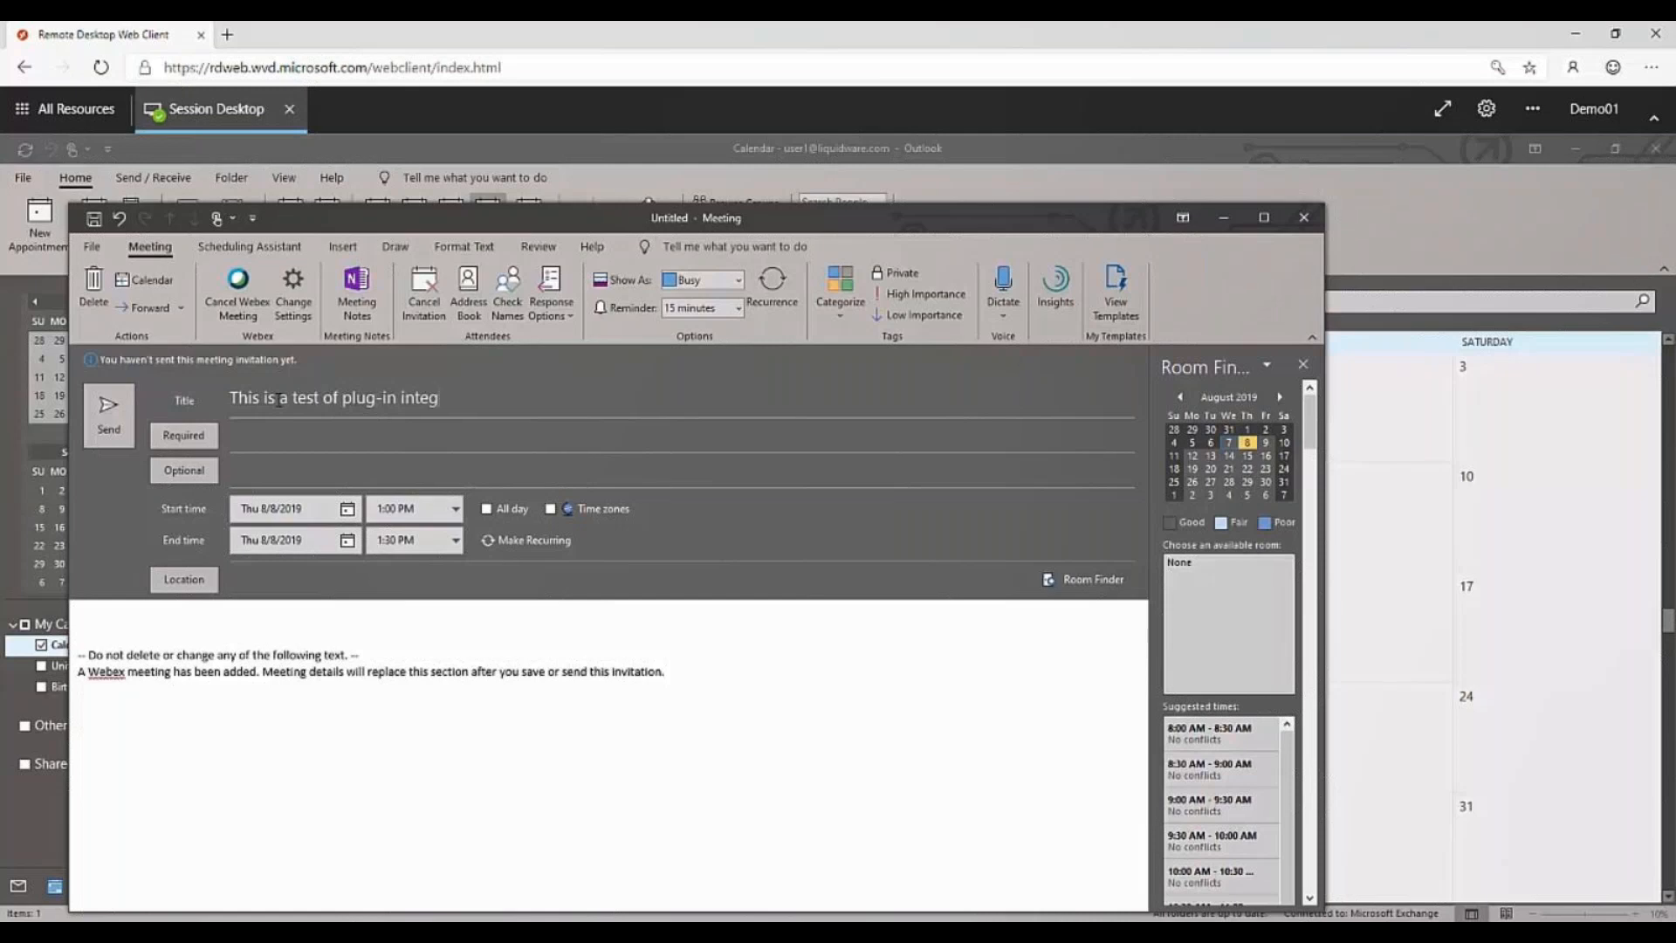
type("ration with Outloo")
key("BackSpace")
key("BackSpace")
key("BackSpace")
key("BackSpace")
key("BackSpace")
type("ffice")
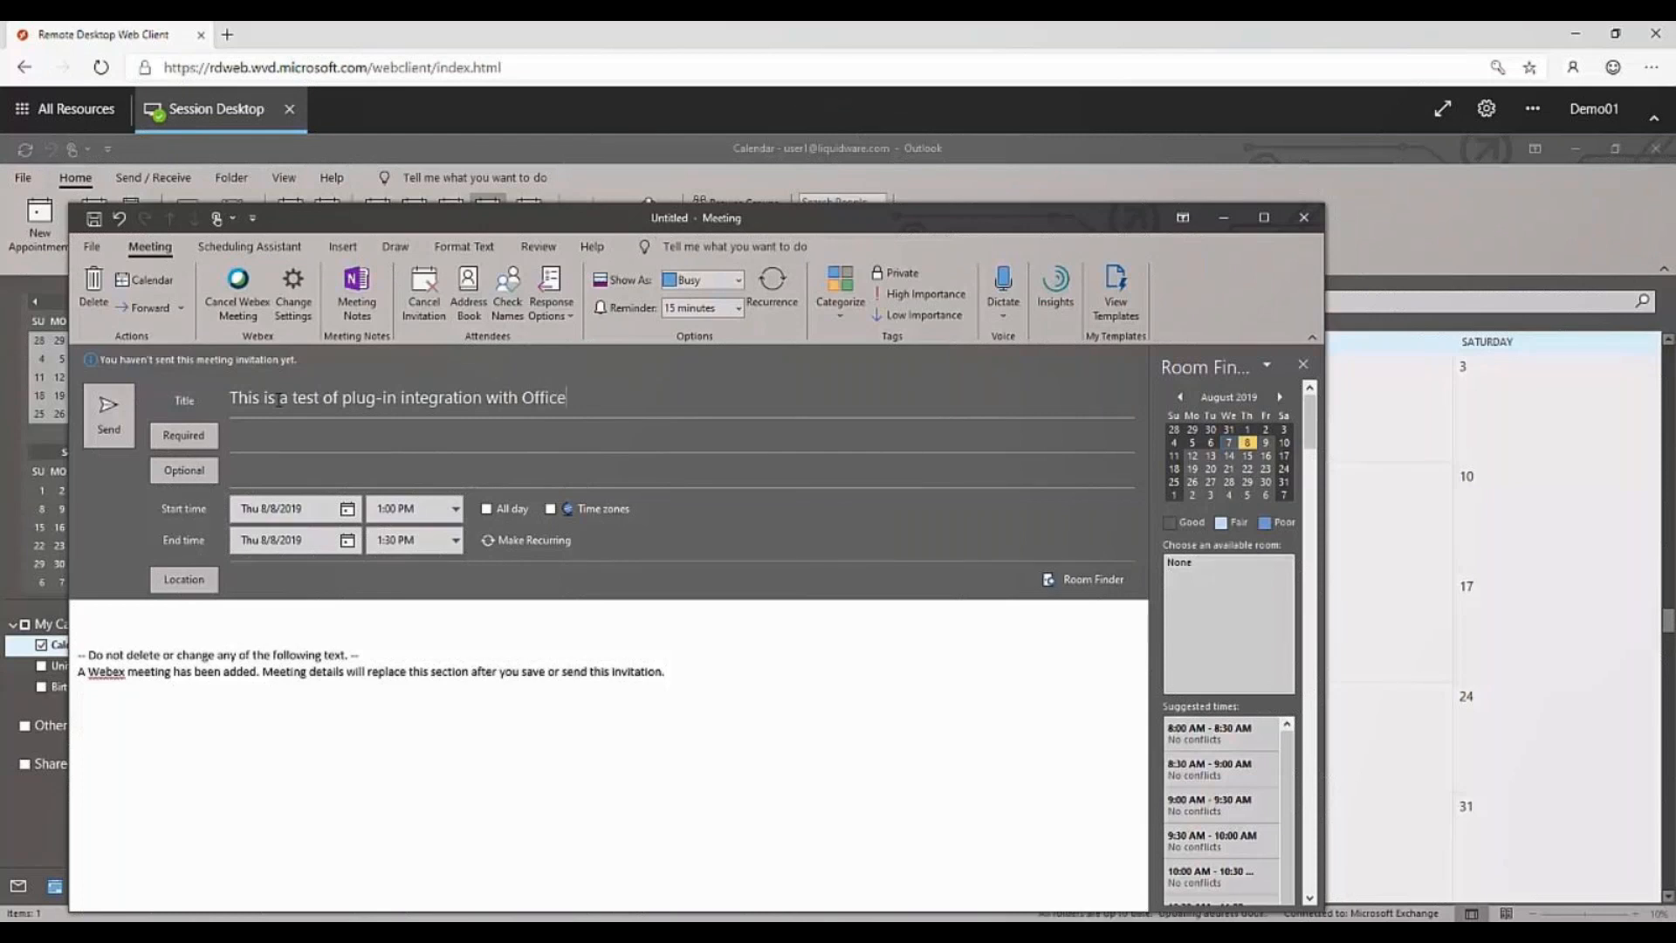
key("Tab")
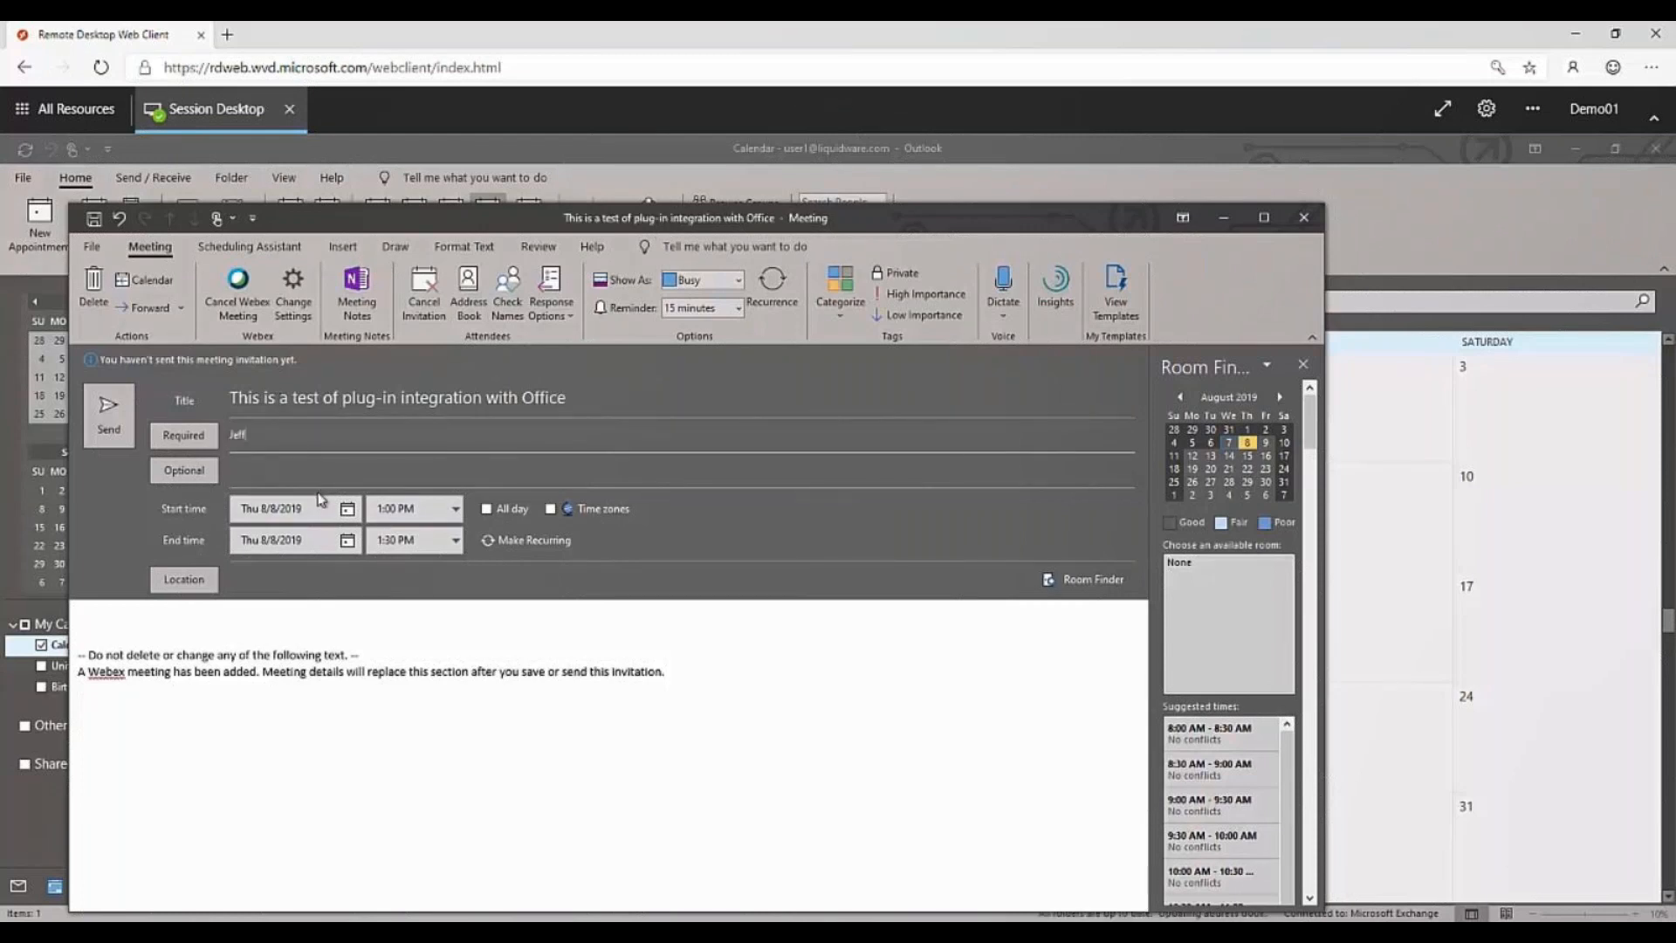
Set the meeting location to "Webex Info Below" and send the invitation.
left_click(268, 581)
type("We")
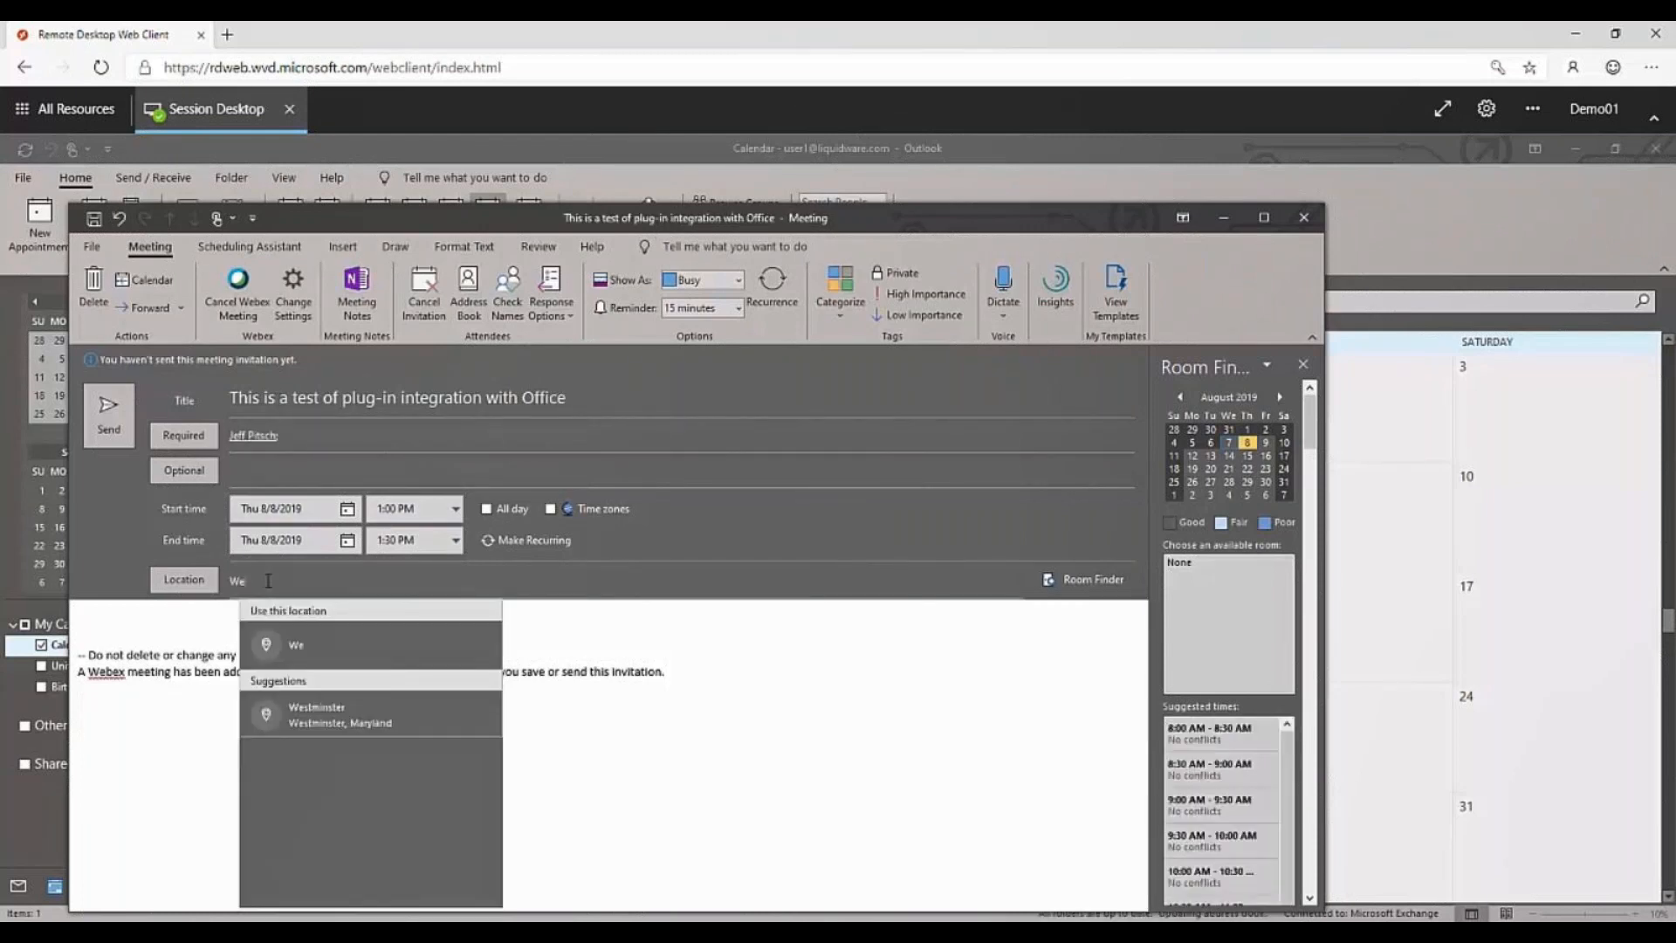
type("bex Info Below")
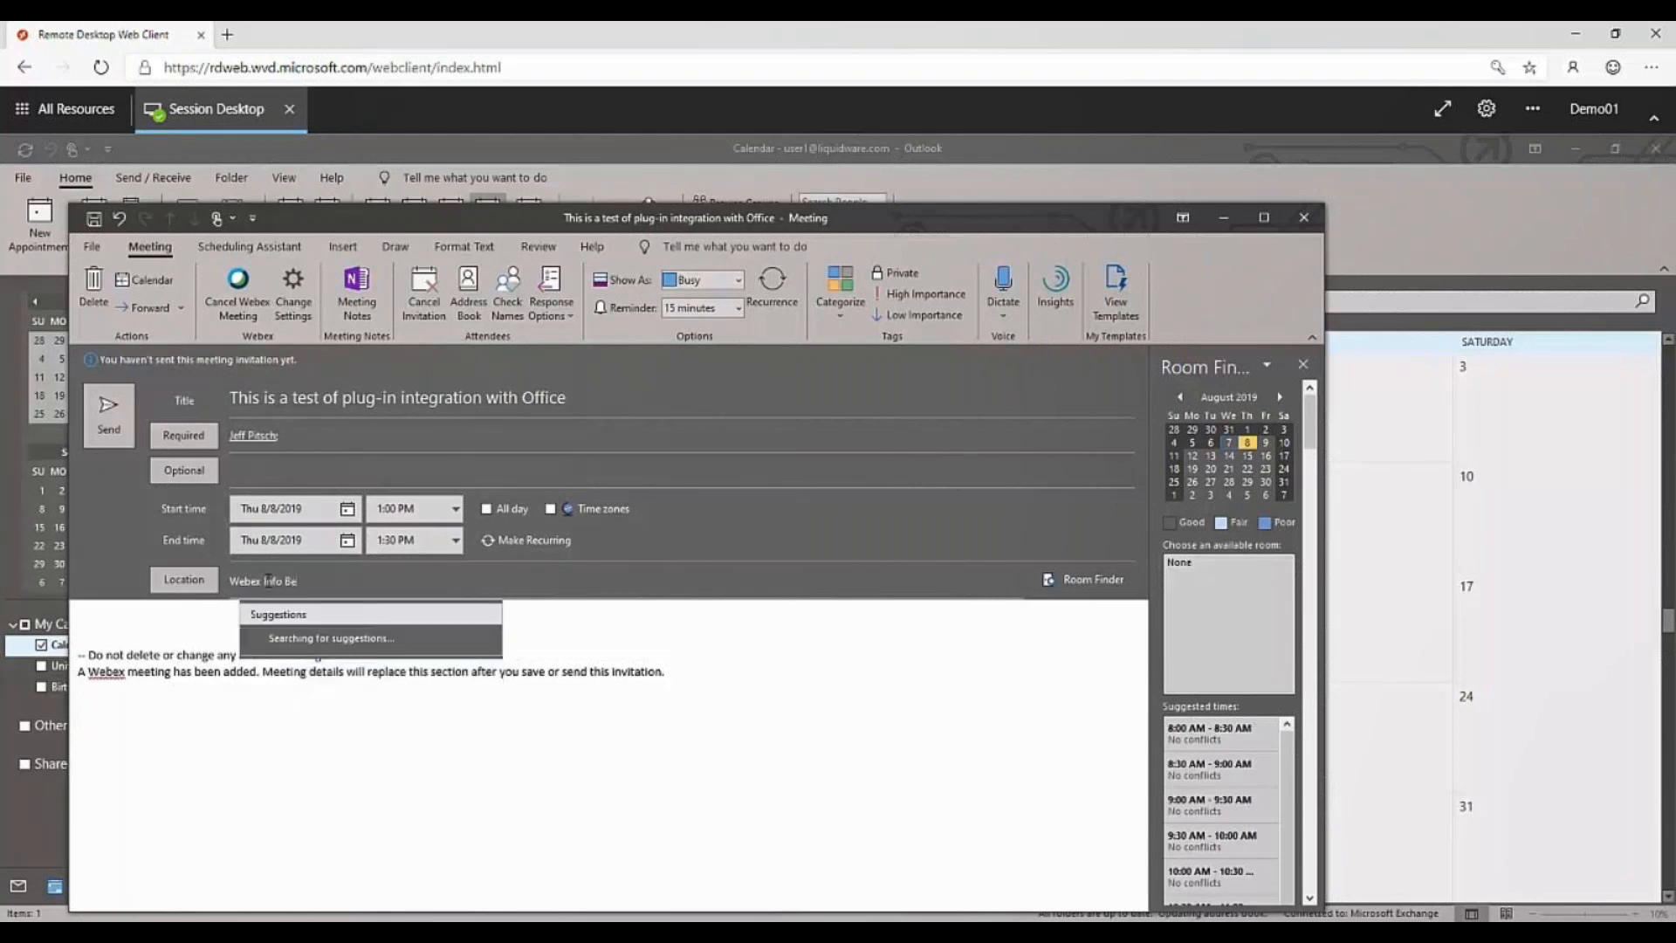
left_click(103, 431)
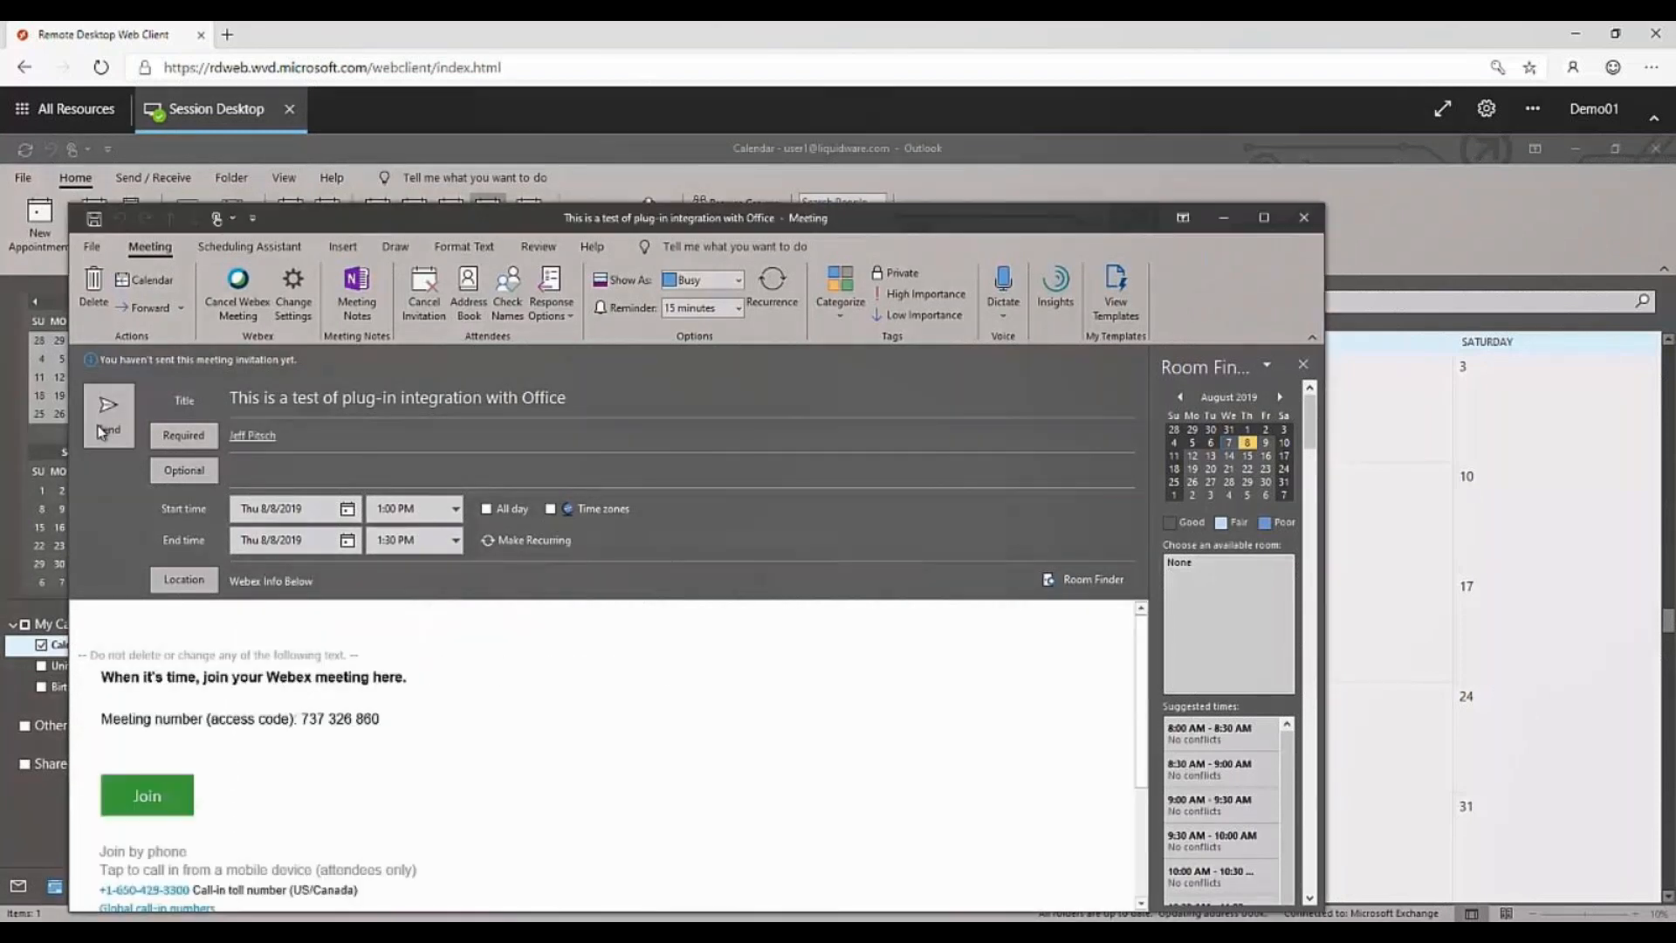